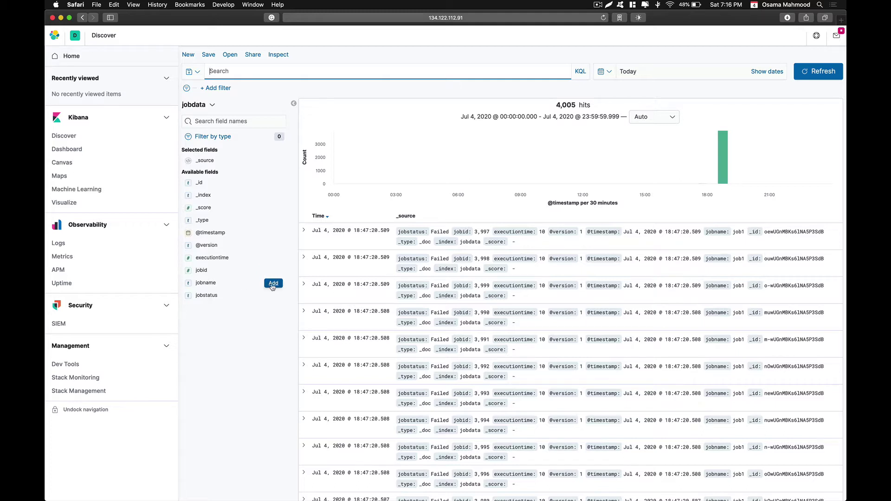
- Add the jobname, jobstatus and executiontime fields as columns in the jobdata document table
left_click(274, 283)
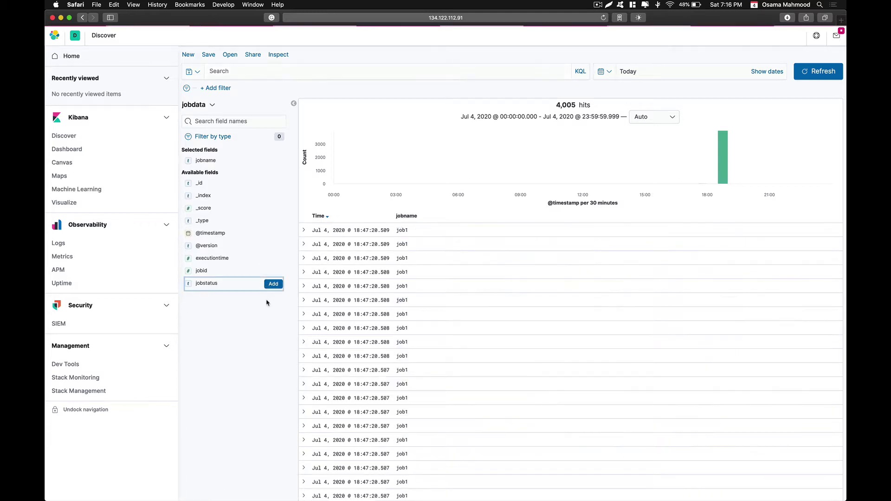
left_click(273, 283)
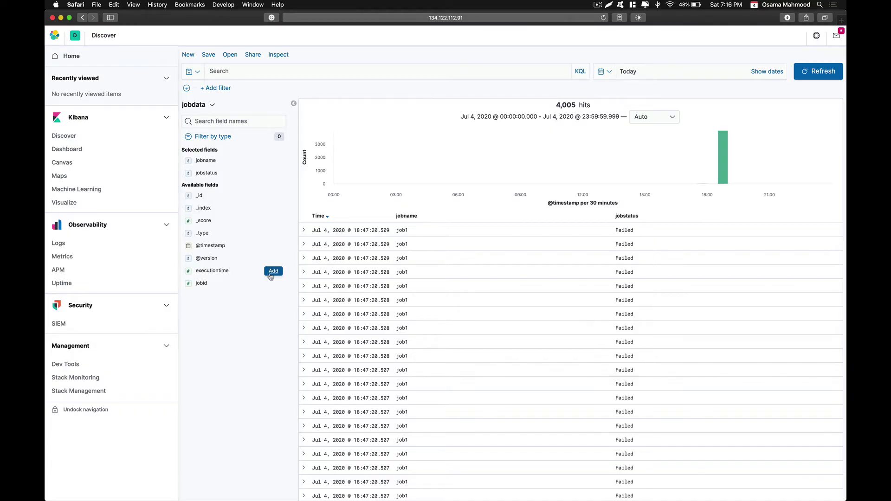
left_click(273, 270)
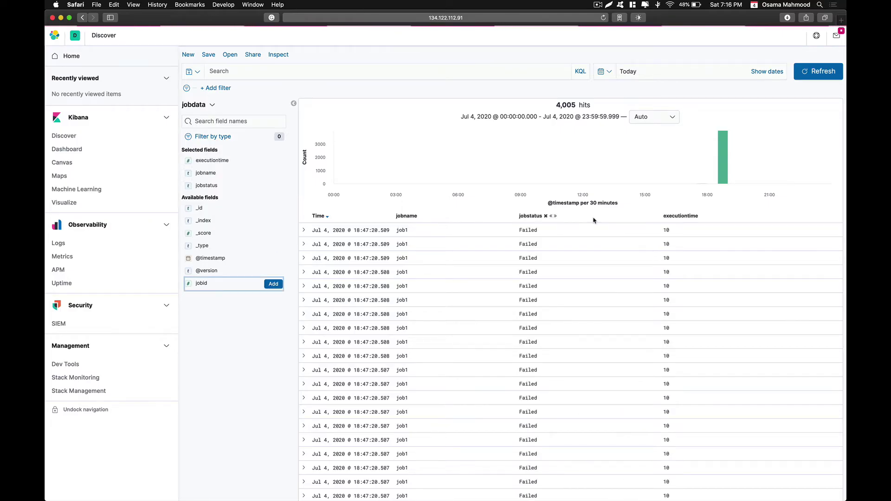
scroll(558, 277, "down", 15)
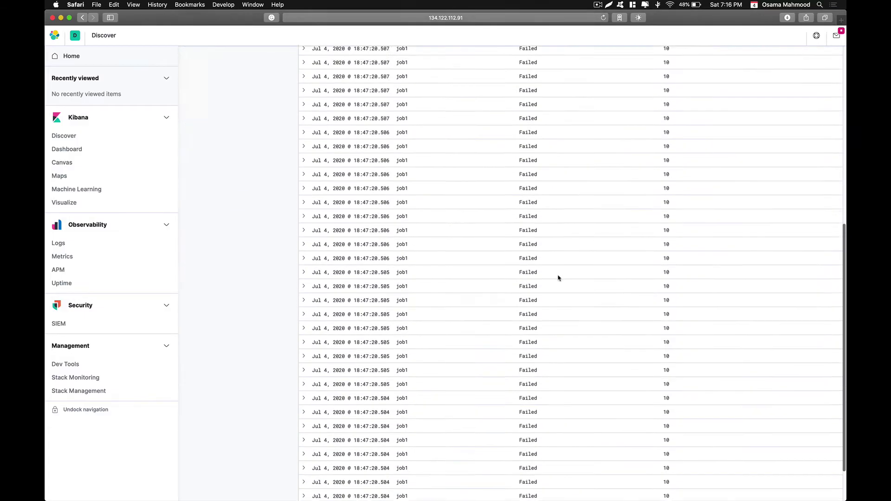
scroll(558, 278, "down", 15)
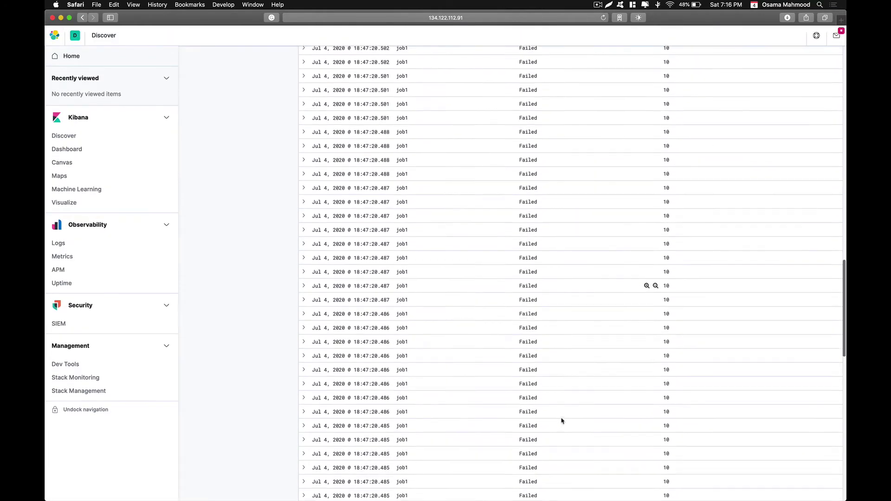
scroll(527, 354, "down", 15)
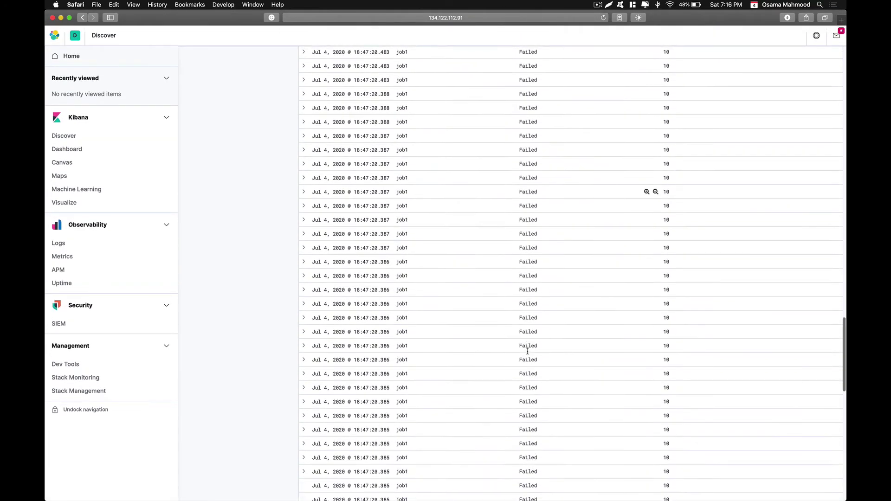
scroll(494, 418, "up", 20)
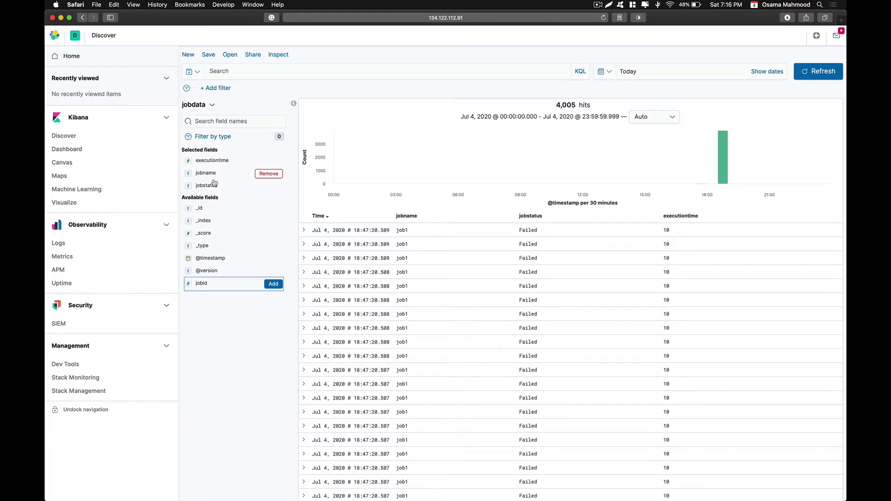
- Create a new Pie visualization that uses jobdata as its source
left_click(64, 202)
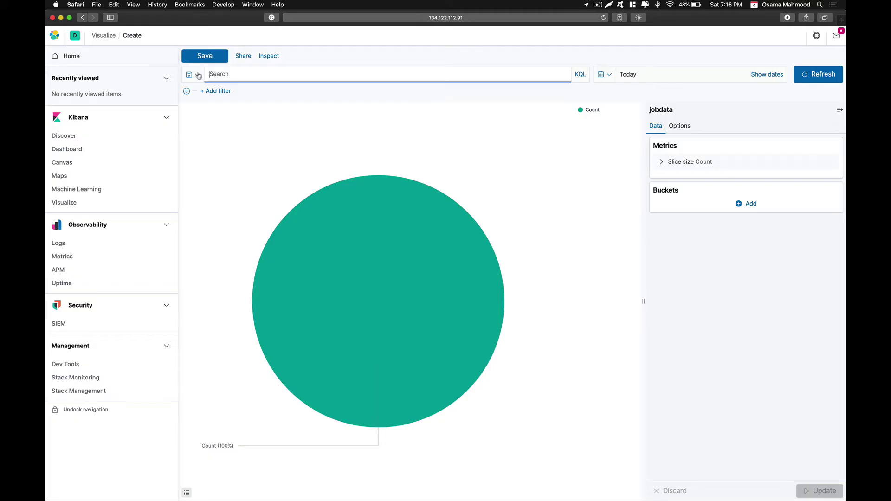
left_click(66, 202)
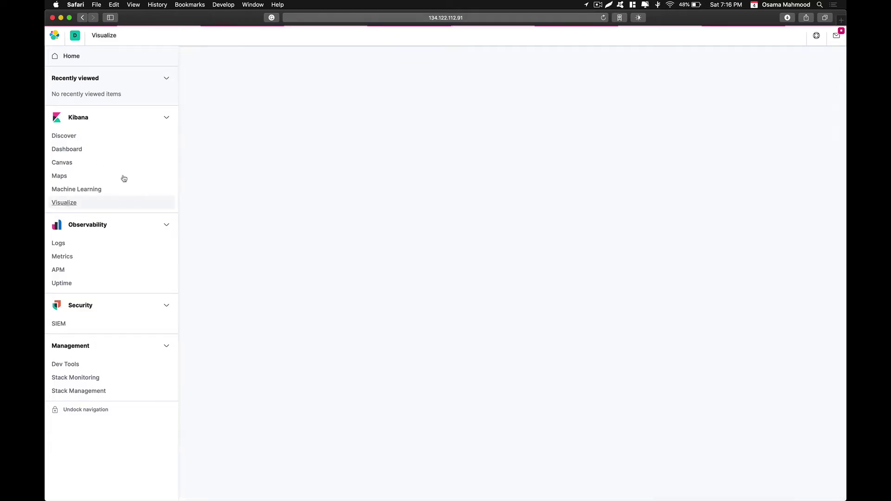
left_click(503, 158)
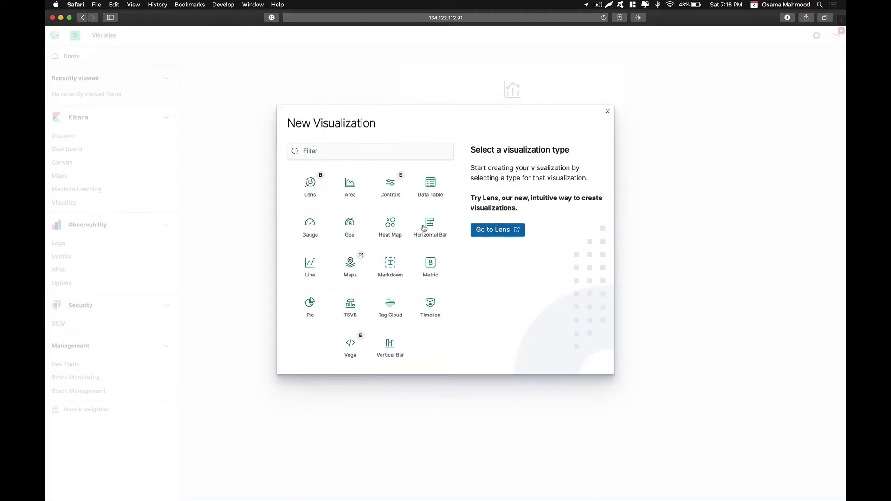
left_click(357, 149)
type("pie")
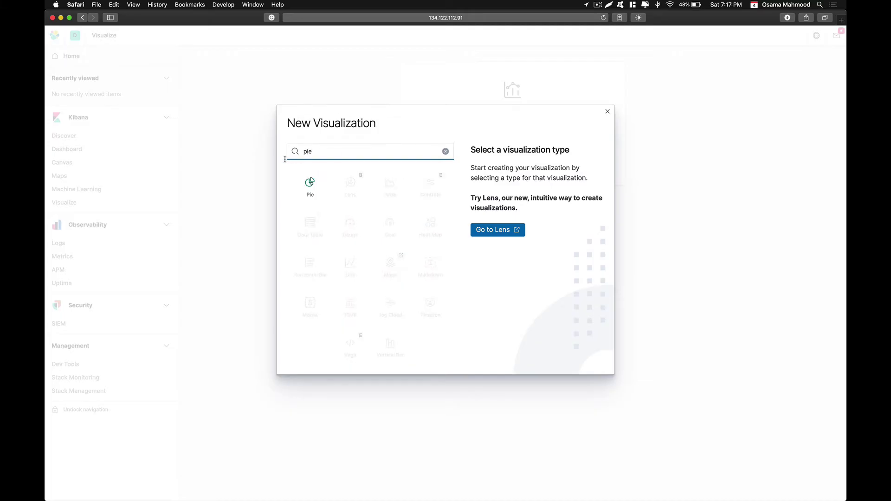
left_click(311, 184)
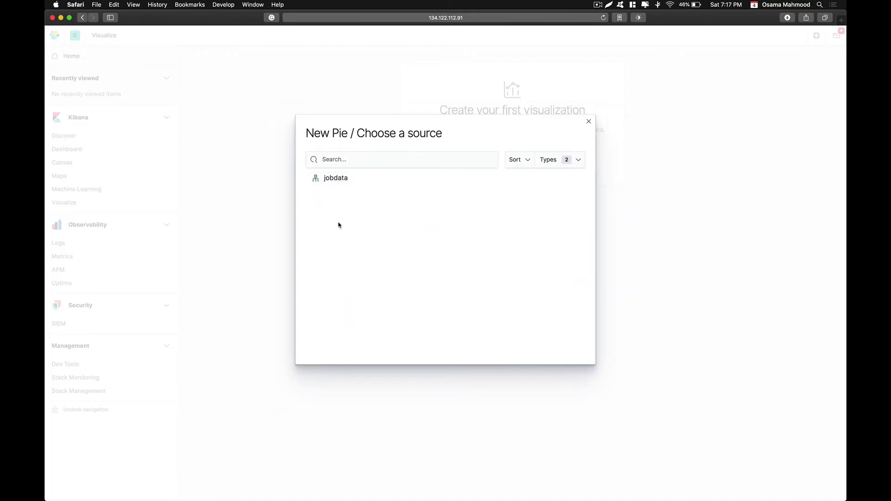
left_click(335, 178)
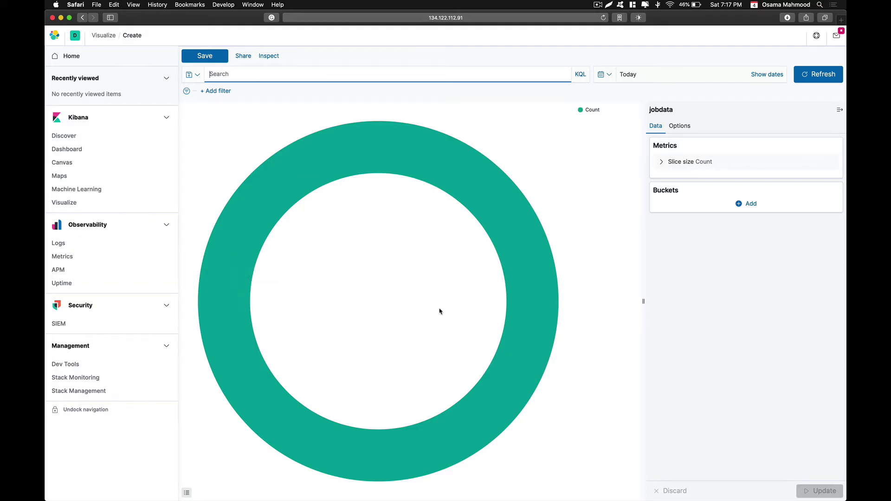
- Turn off the donut style and enable labels in the pie chart's options
mouse_move(505, 258)
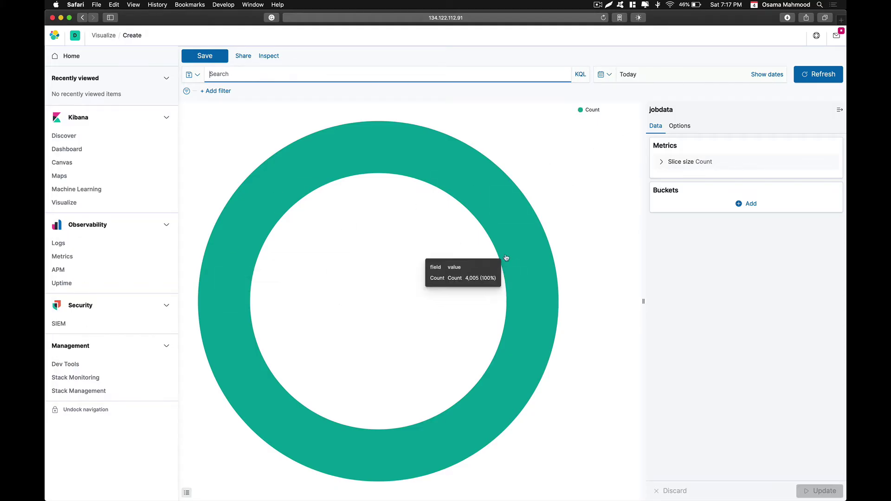
left_click(674, 132)
left_click(664, 161)
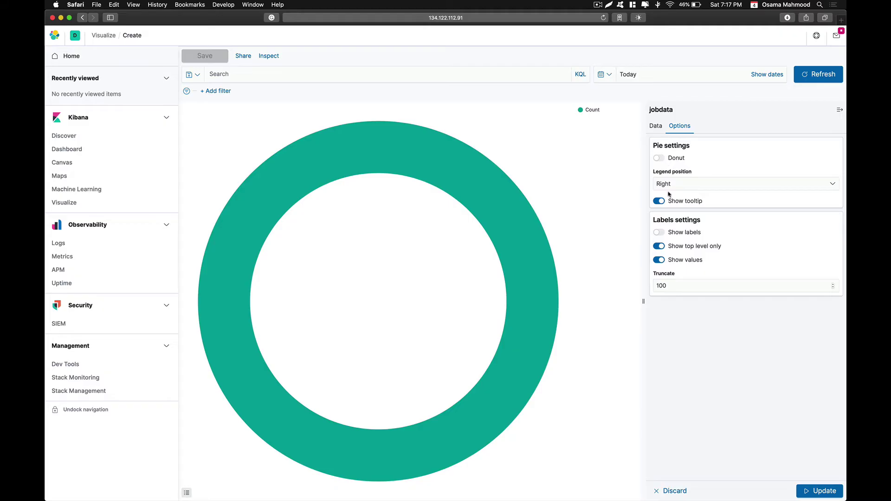
left_click(663, 234)
left_click(656, 126)
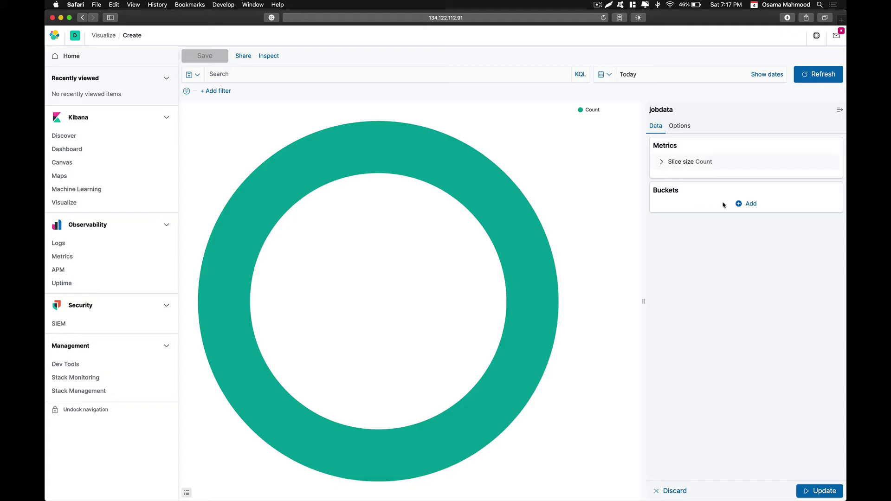
- Add a Split slices bucket to the pie chart with the Terms aggregation
left_click(743, 205)
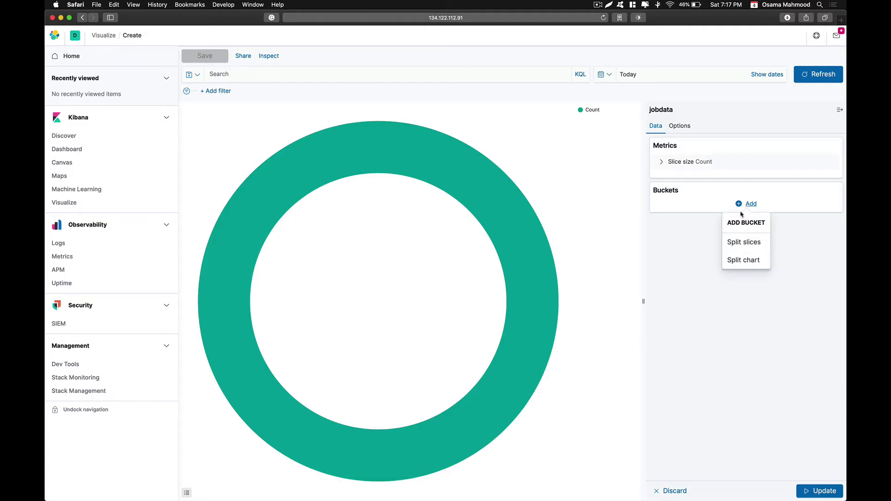
left_click(747, 246)
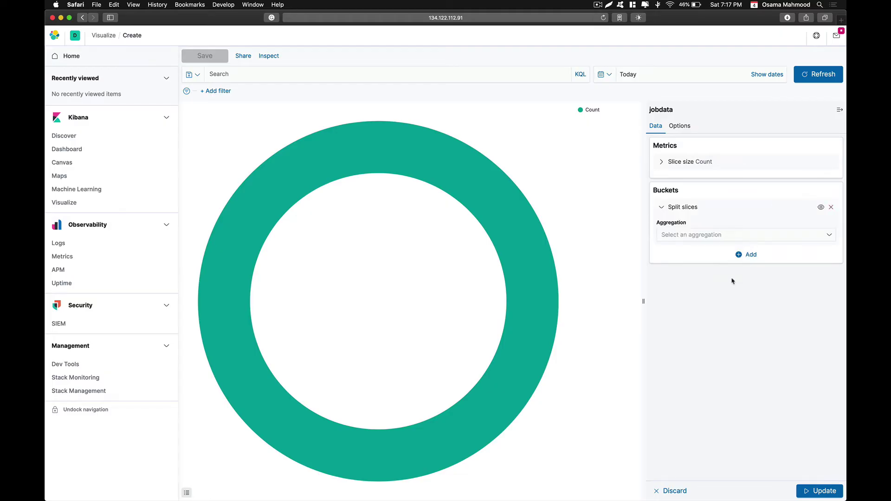
left_click(680, 237)
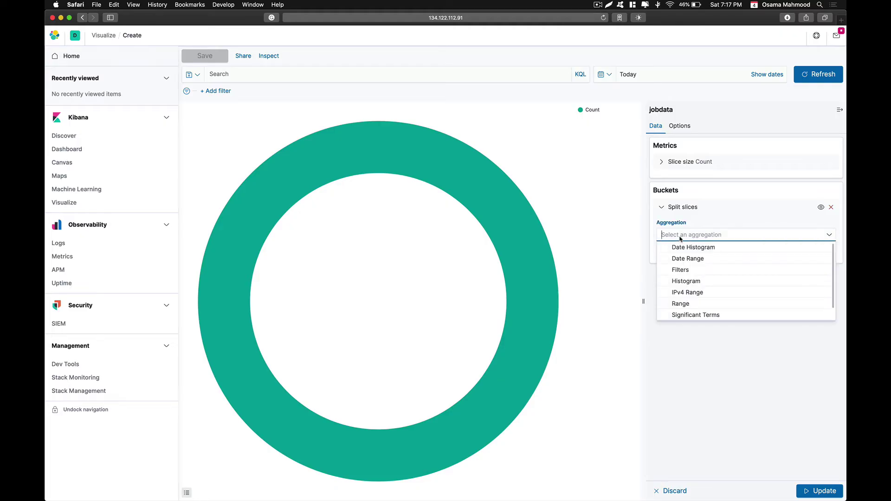
type("ter")
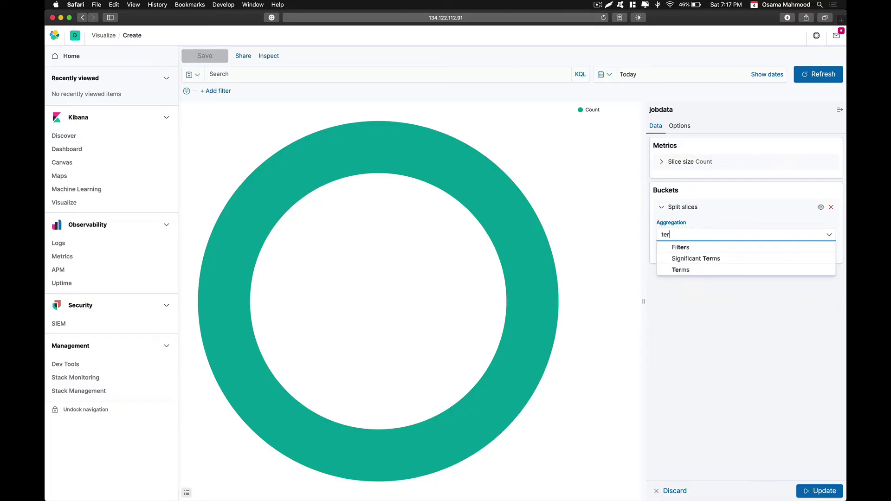
key("Down")
key("Down")
key("Down")
key("Return")
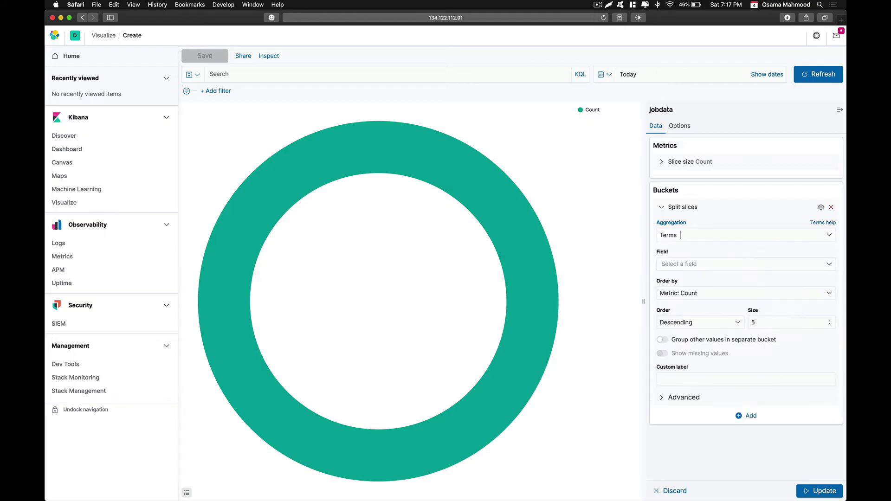
- Set the slice bucket's field to jobstatus.keyword and update the chart
left_click(707, 266)
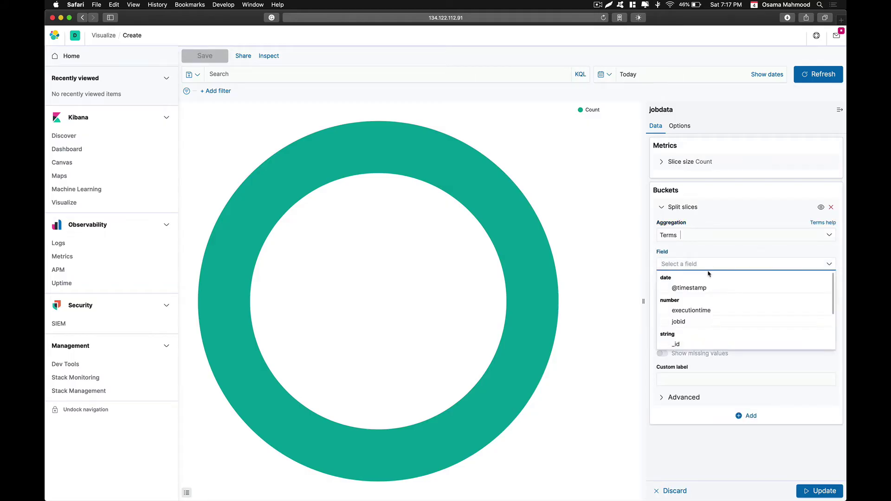
scroll(712, 283, "down", 3)
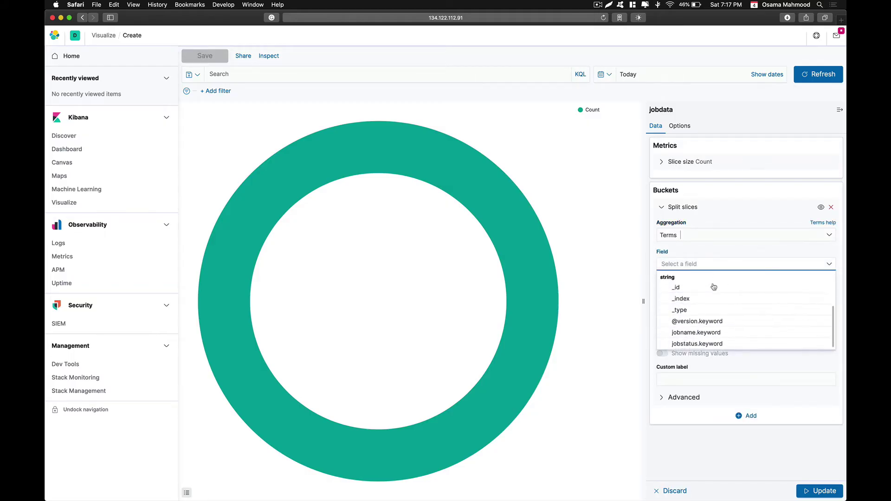
left_click(695, 344)
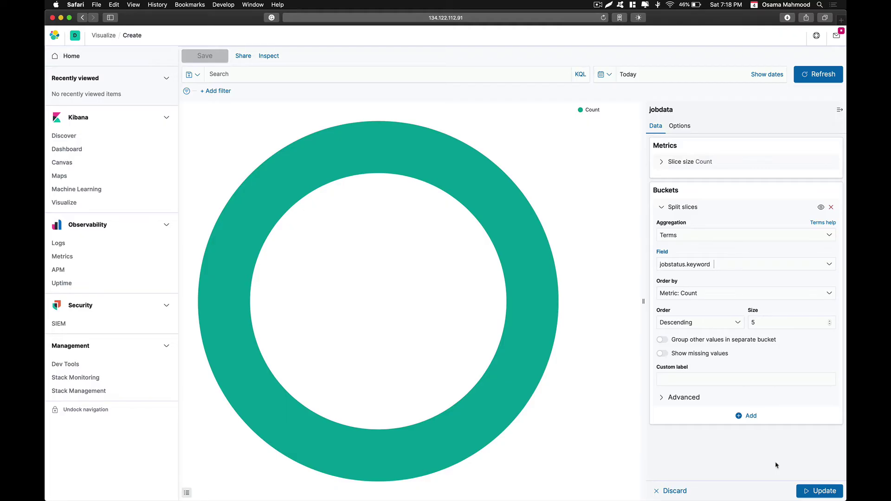
left_click(805, 490)
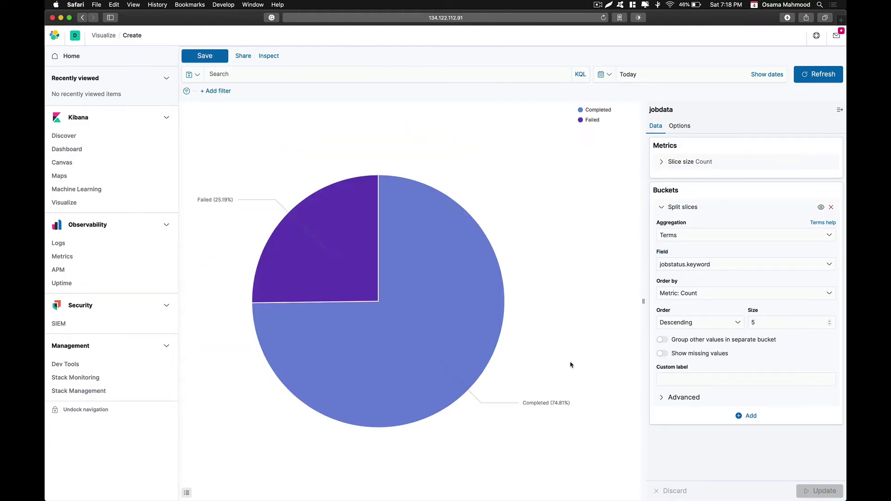
- Examine the Completed and Failed slices of the pie chart and their percentage labels
mouse_move(417, 378)
mouse_move(667, 343)
triple_click(549, 403)
left_click(514, 407)
left_click_drag(231, 198, 216, 198)
left_click(224, 210)
triple_click(553, 400)
left_click(581, 400)
- Give the slice bucket the custom label "Job Status" and update the chart
left_click(702, 373)
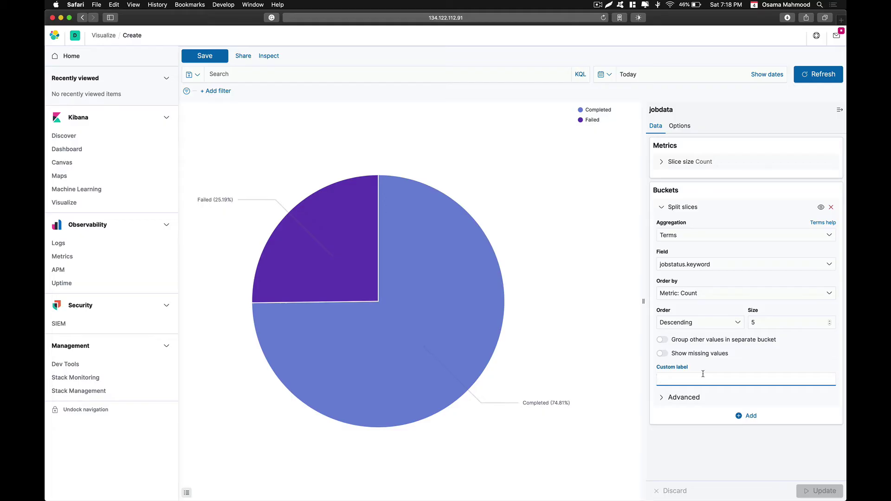
type("JO")
key("BackSpace")
key("BackSpace")
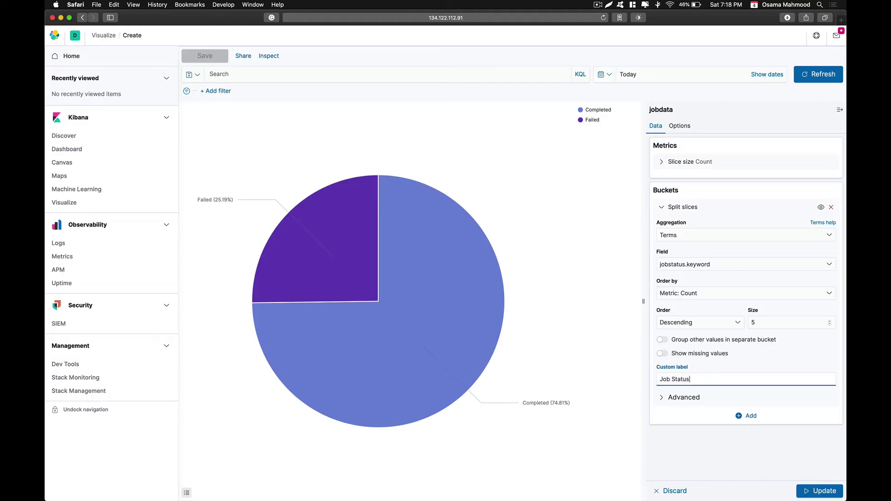
left_click(815, 487)
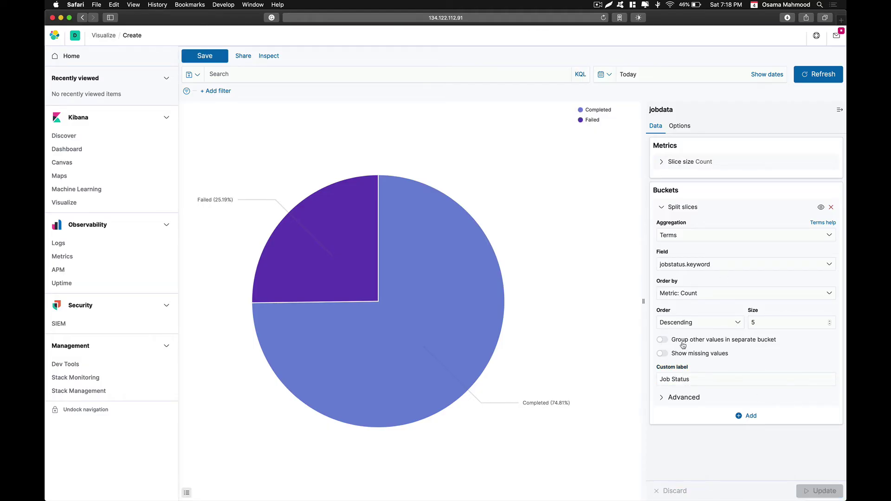
left_click(661, 353)
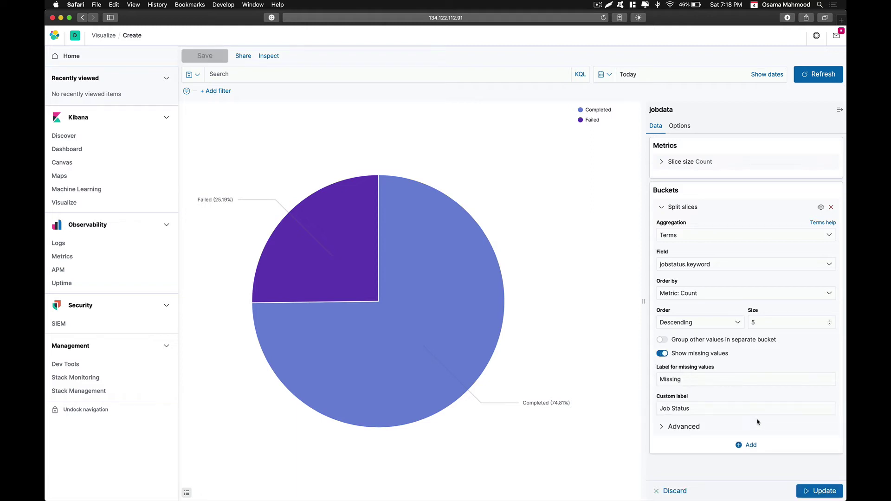
left_click(662, 353)
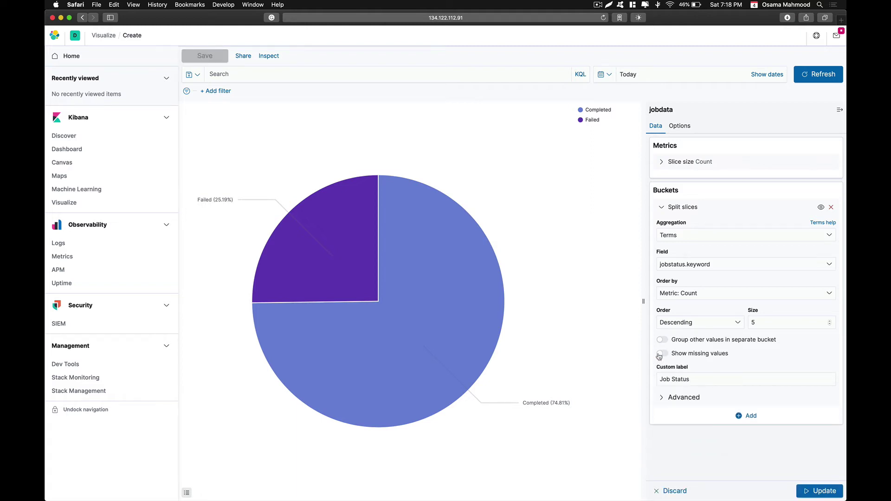
left_click(385, 190)
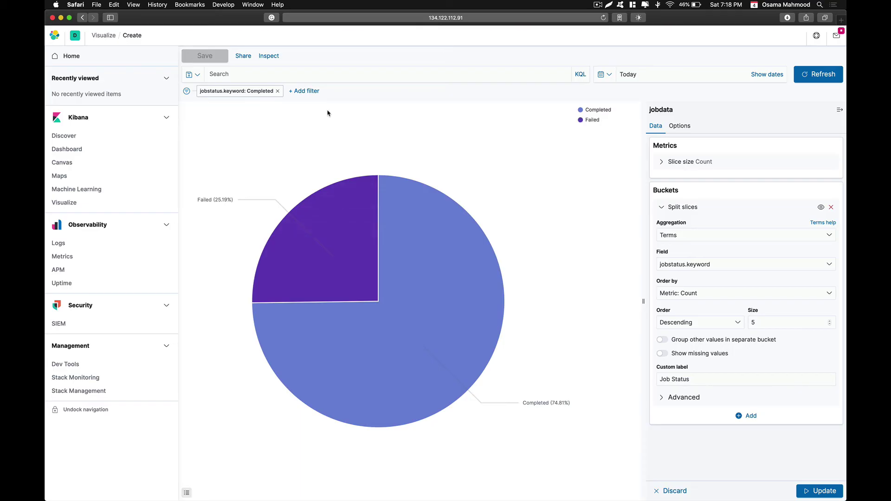
left_click(277, 92)
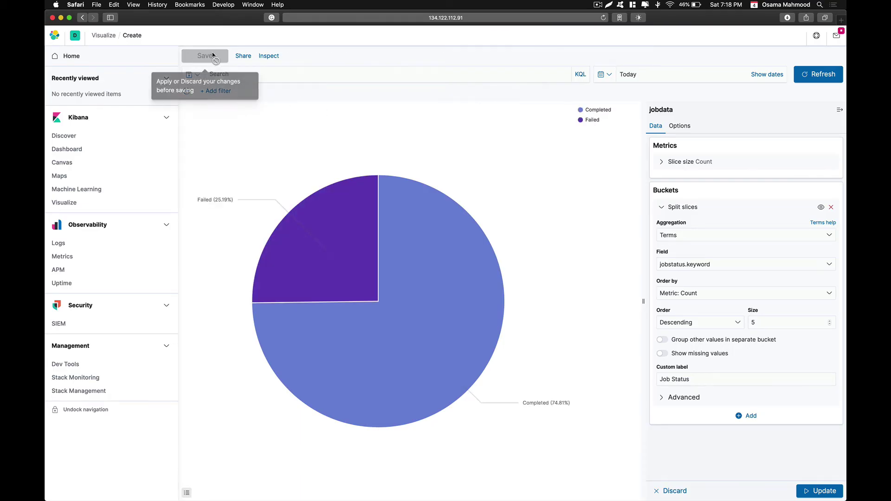
left_click(820, 491)
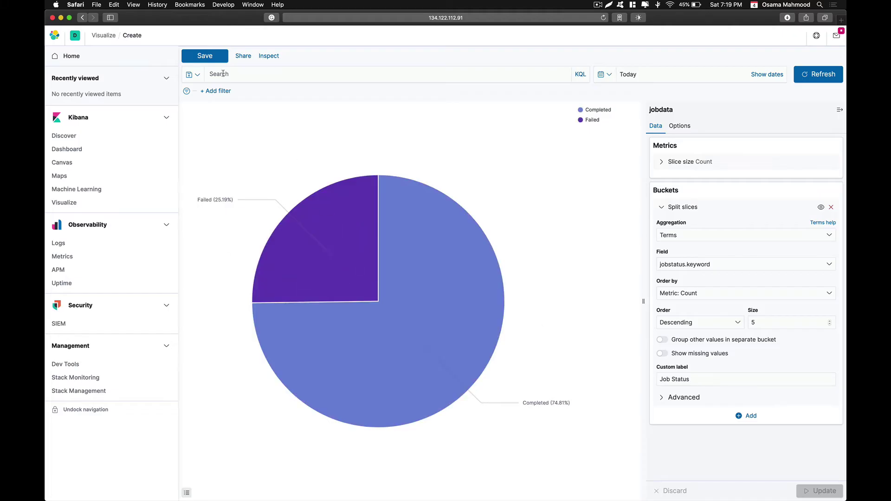
- Save the pie chart visualization with the title "Job Status"
left_click(200, 56)
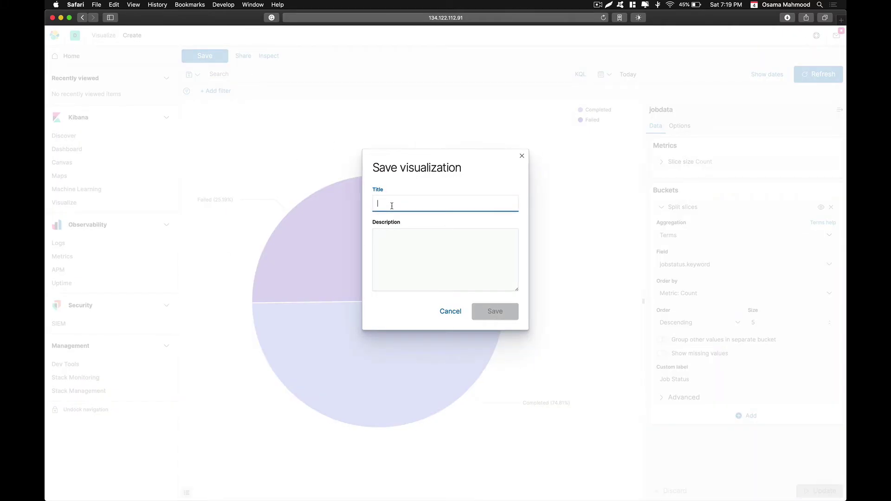
type("ob Status")
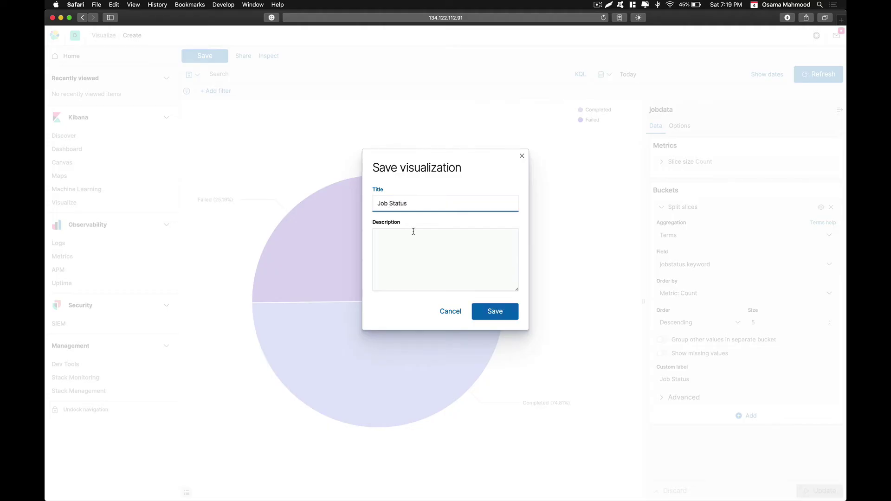
left_click(493, 311)
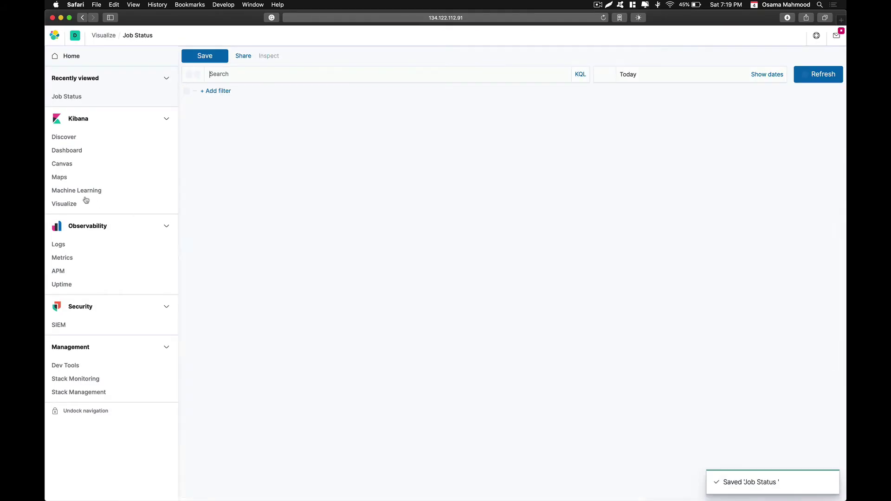
- Create a new Tag Cloud visualization using jobdata as its source
left_click(67, 204)
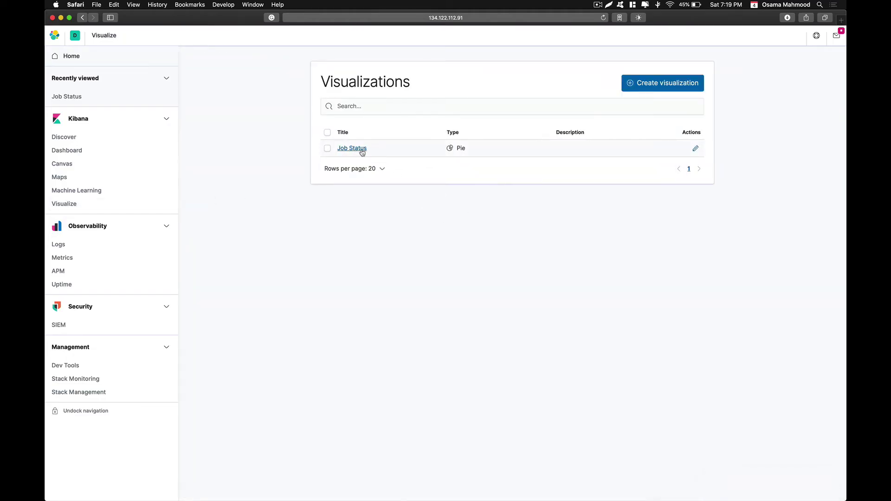
left_click(634, 85)
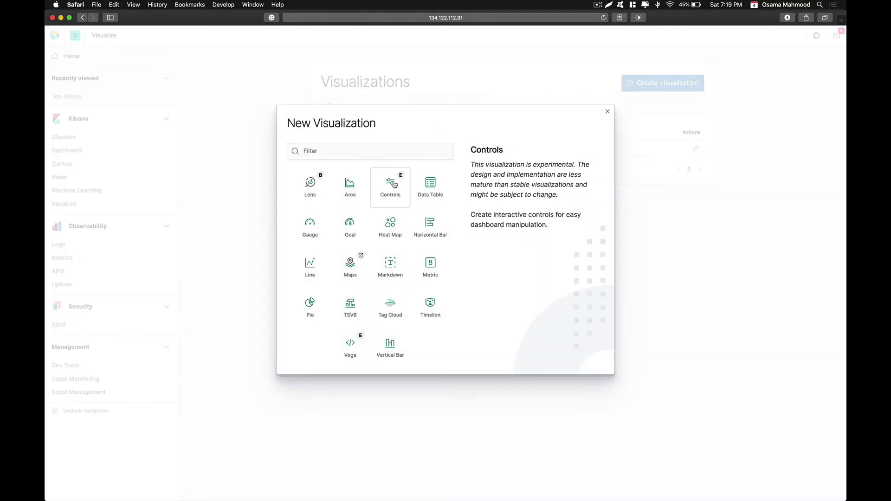
left_click(394, 147)
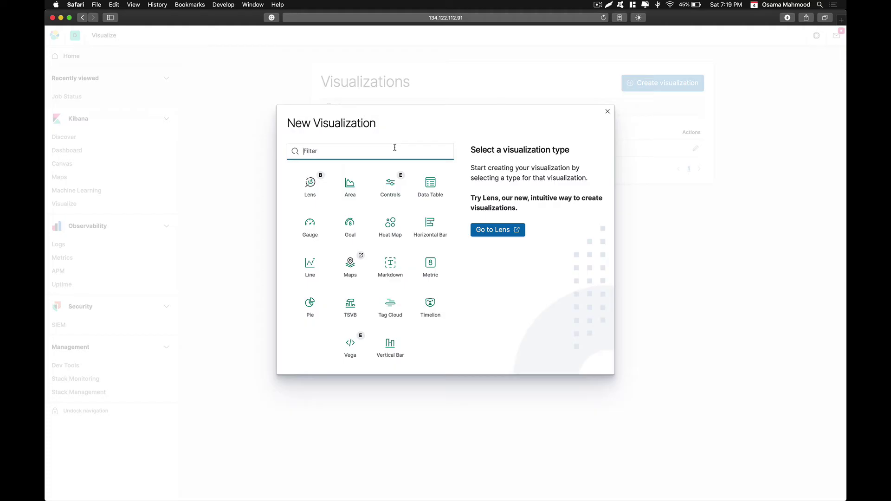
type("tag")
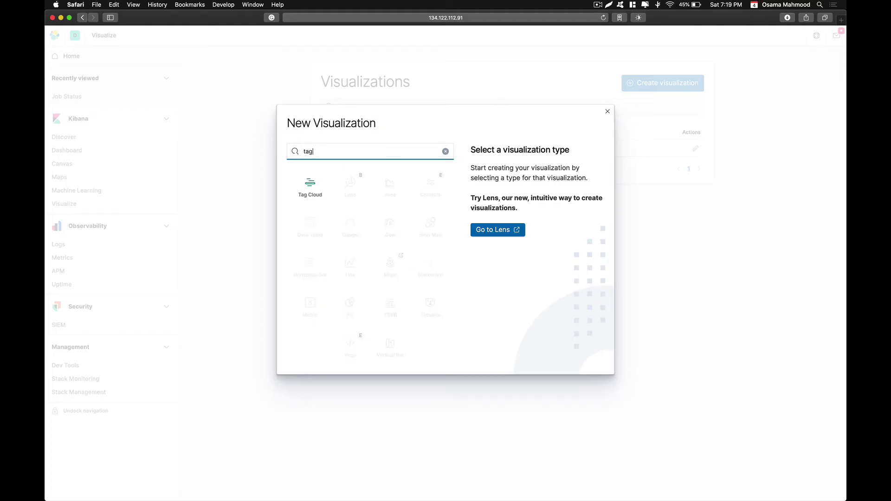
left_click(302, 194)
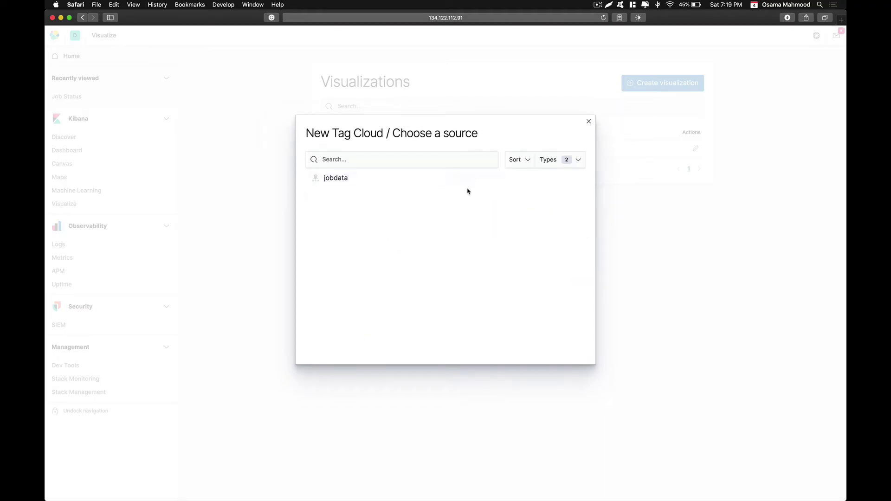
left_click(346, 178)
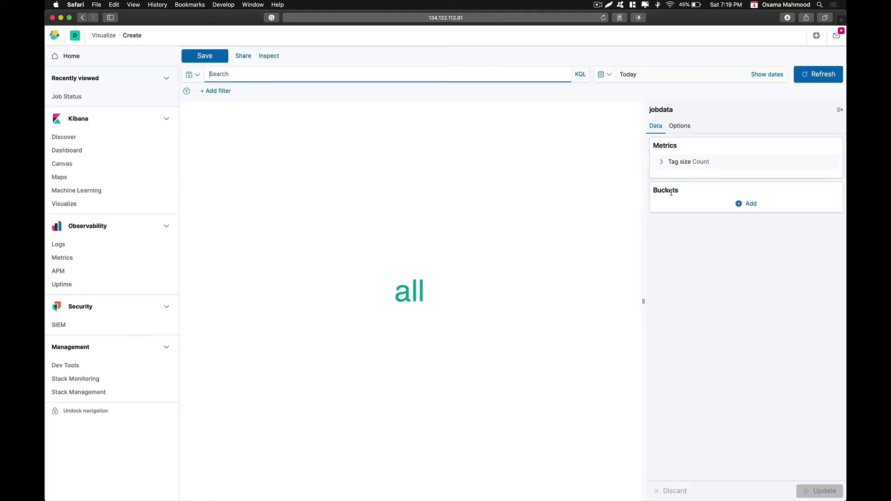
- Add a Tags bucket to the tag cloud with the Terms aggregation
left_click(744, 203)
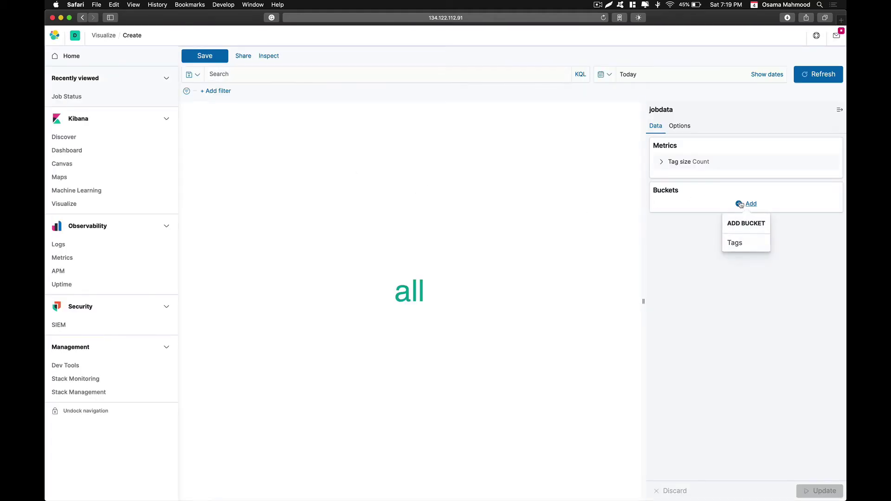
left_click(752, 240)
left_click(710, 233)
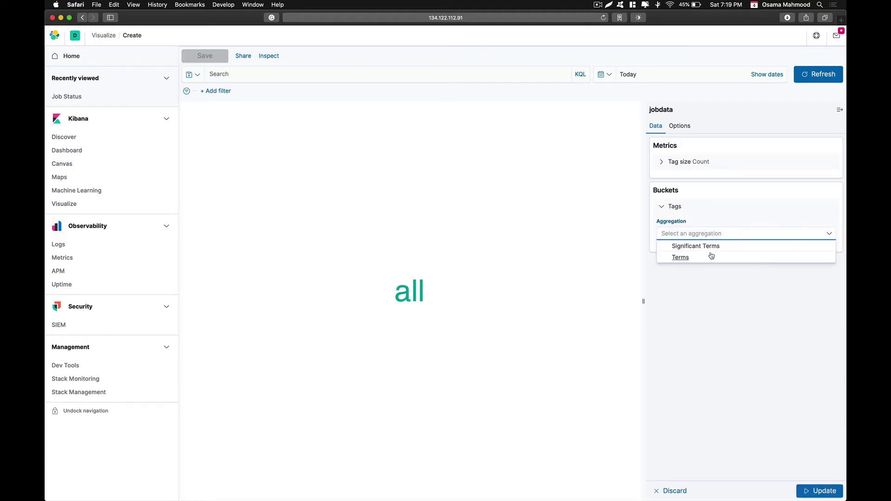
left_click(710, 256)
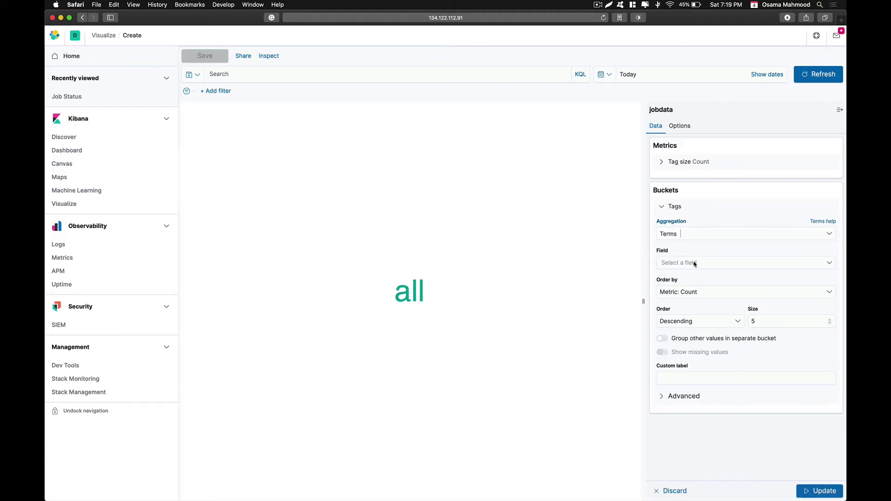
- Set the Tags bucket's field to executiontime and refresh the tag cloud with the change applied
left_click(695, 263)
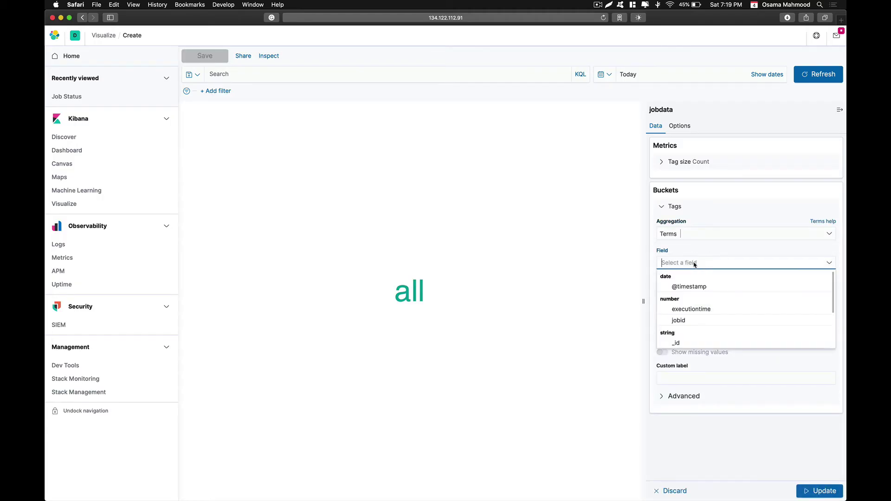
left_click(710, 309)
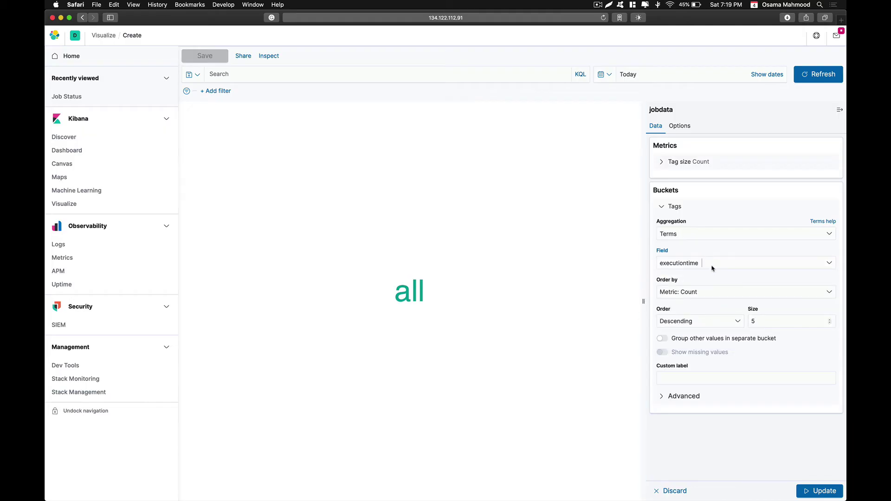
left_click(817, 492)
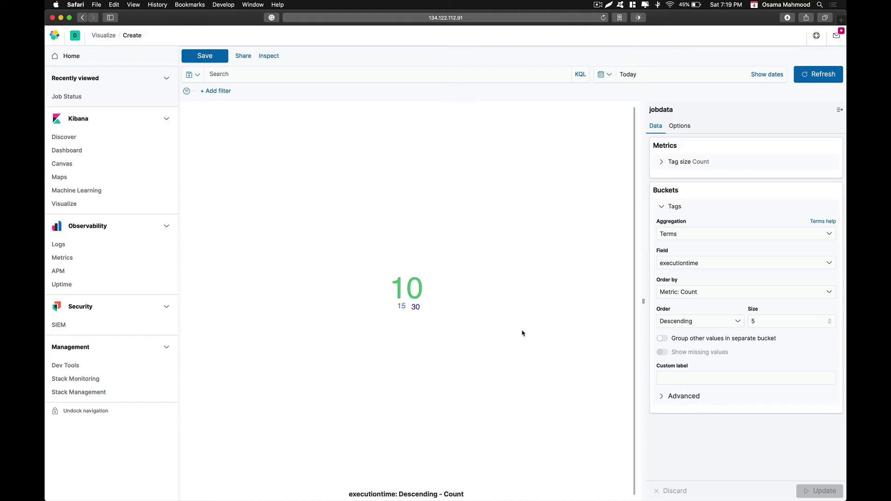
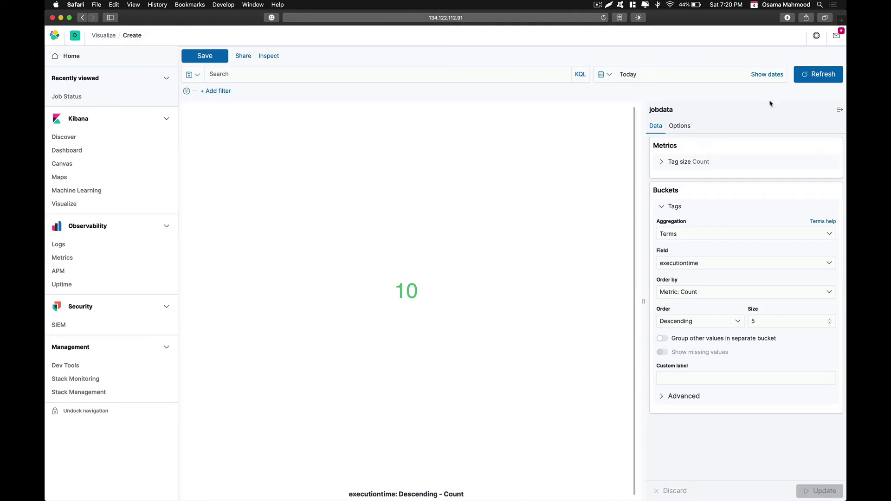
left_click(799, 76)
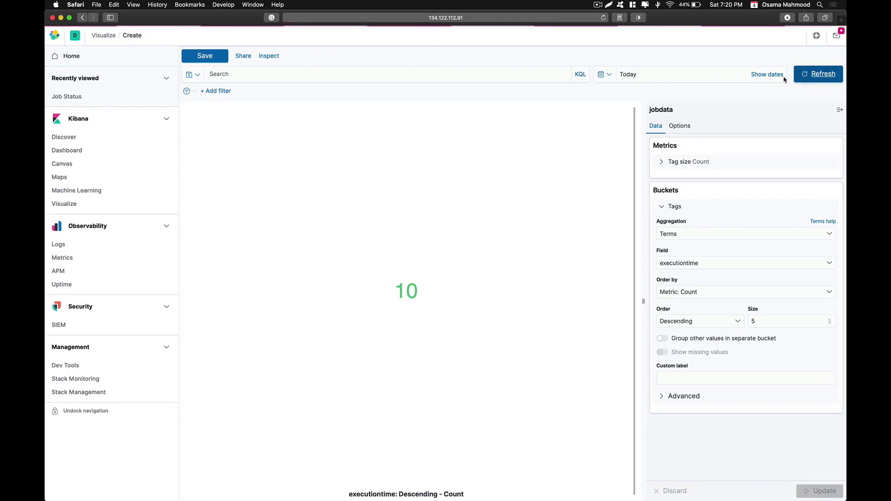
- Switch the tag cloud's label off and back on, and apply a maximum font size of 57 pixels
left_click(680, 126)
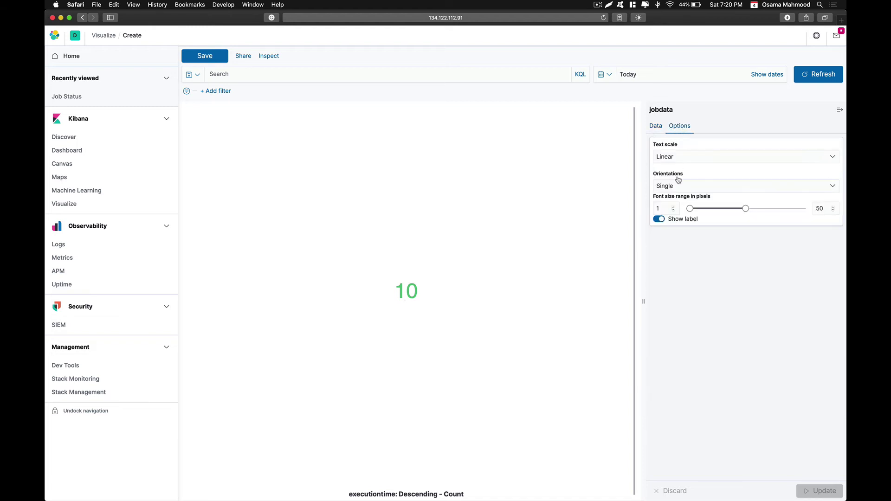
left_click(663, 221)
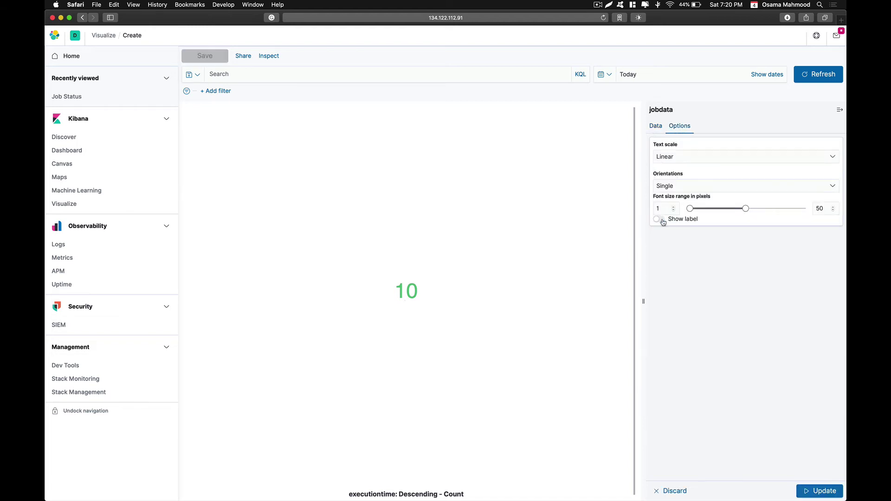
left_click(798, 487)
left_click(659, 219)
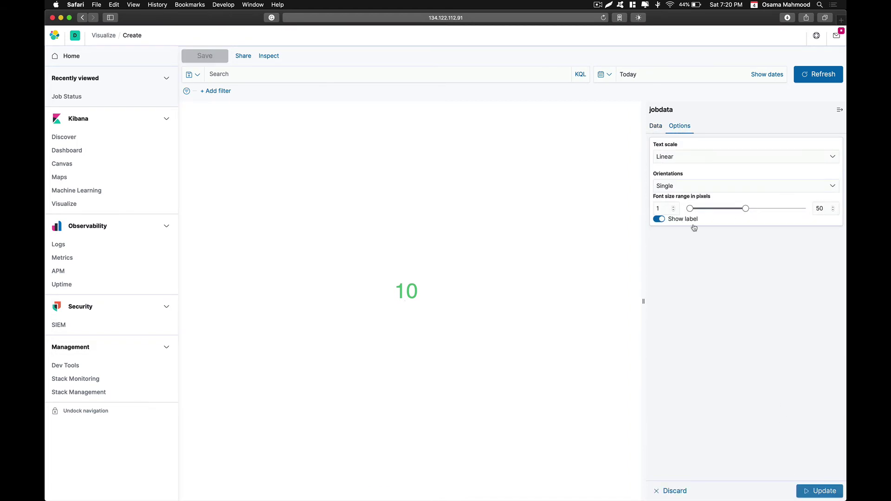
left_click_drag(744, 214, 754, 215)
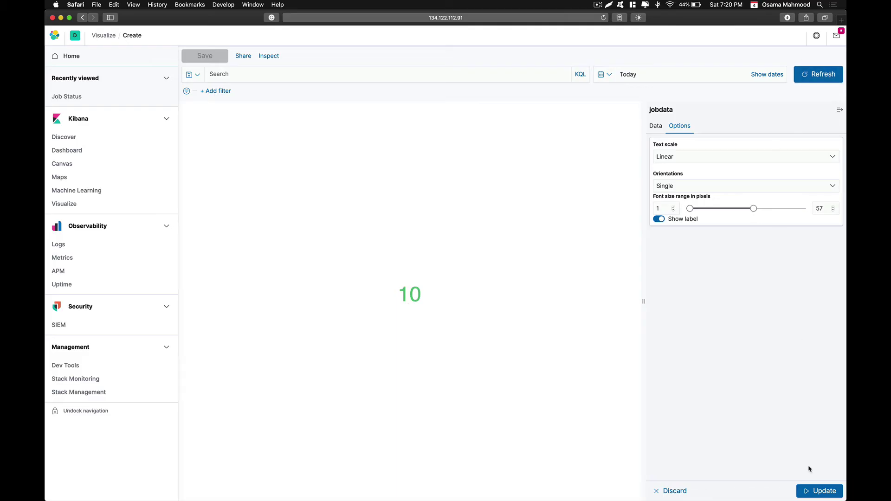
left_click(826, 490)
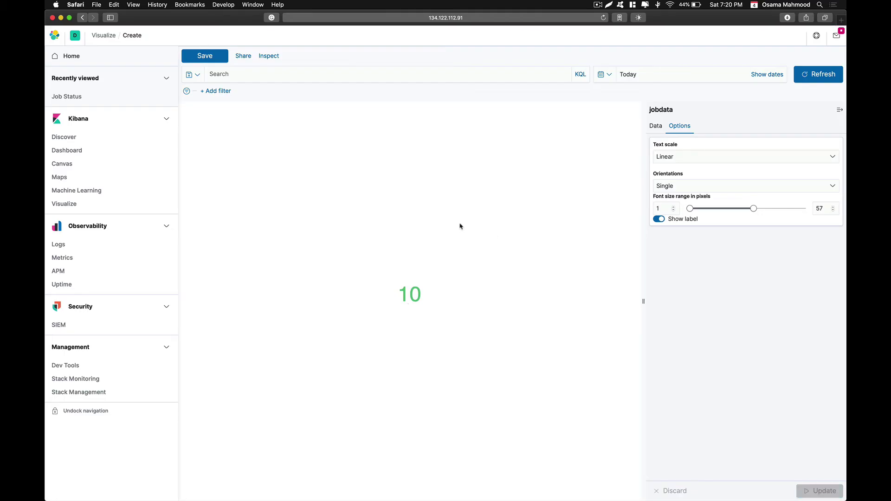
- Save the tag cloud visualization with the title "Execution Time"
left_click(205, 56)
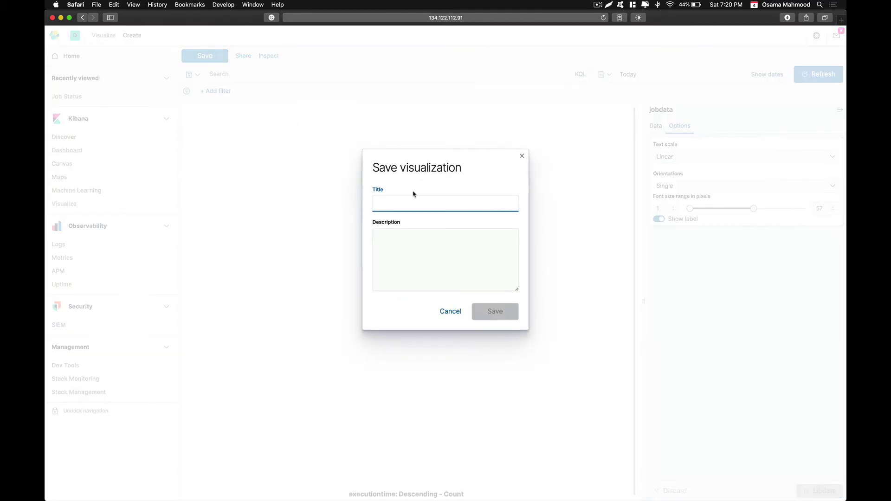
type("Execution Time")
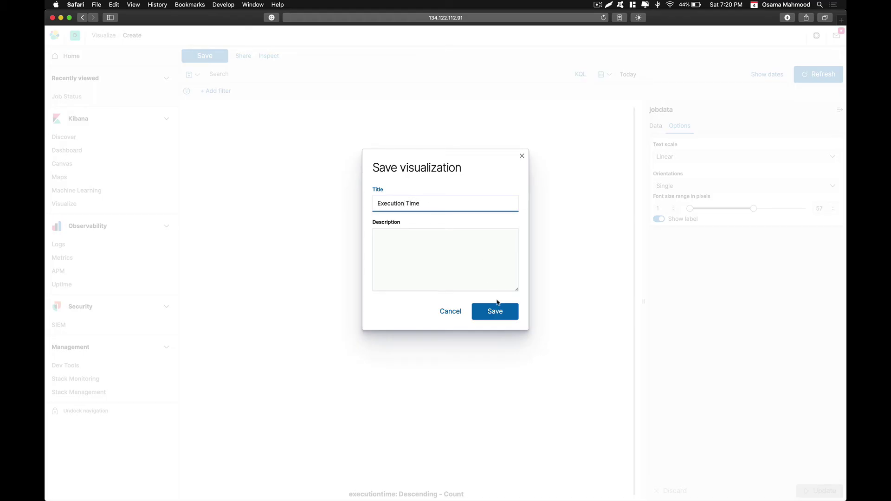
left_click(497, 305)
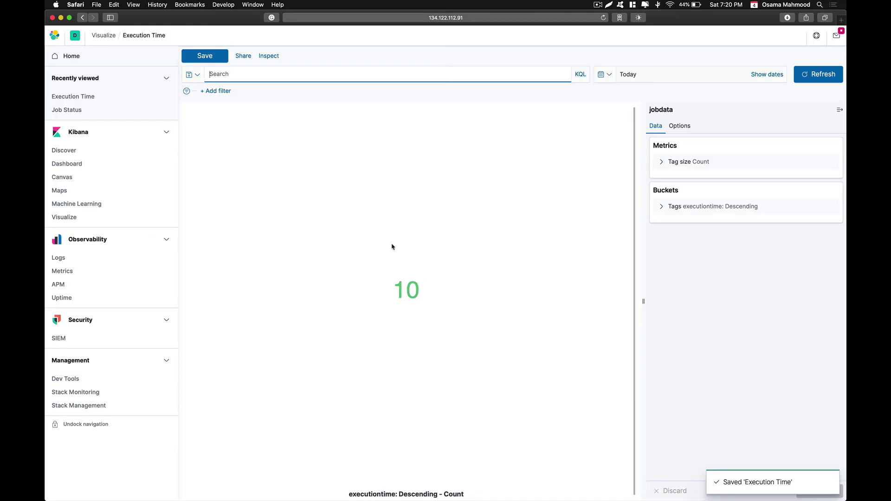
- Create a new Markdown visualization from the visualizations list
left_click(86, 225)
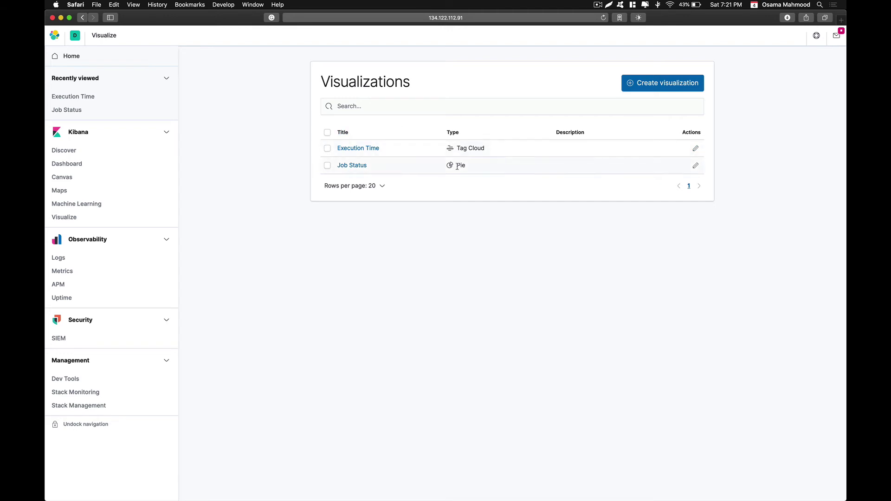
left_click(685, 84)
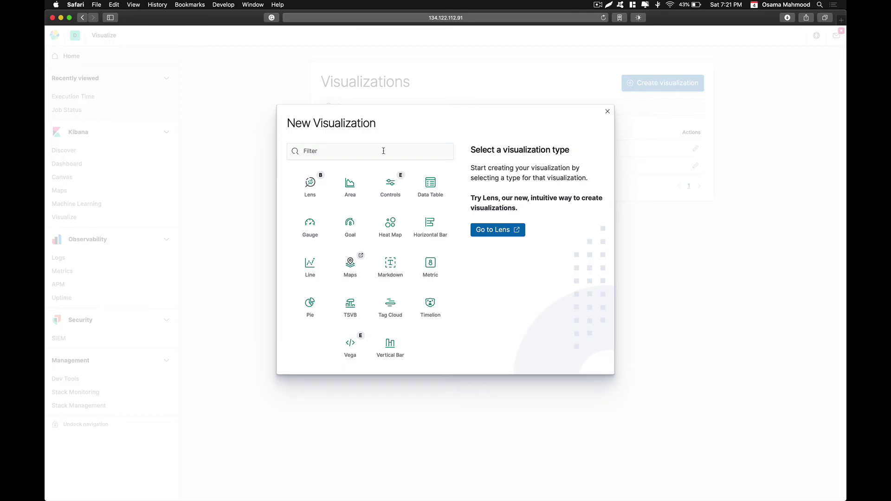
type("mar")
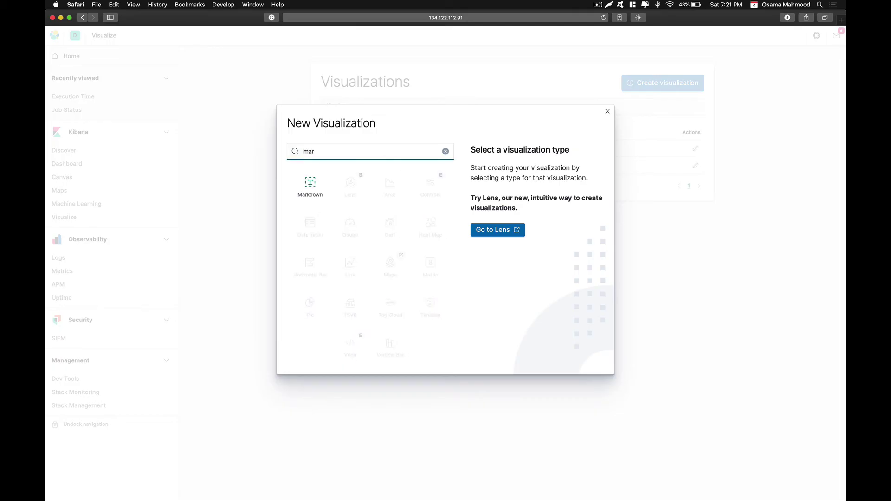
left_click(310, 190)
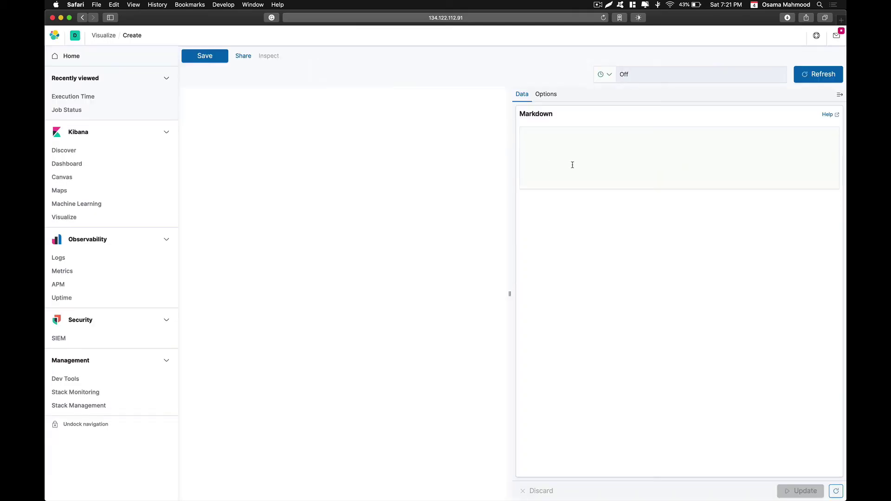
- Enter "Job Data Dashboard" as the Markdown text and update the preview
left_click(542, 149)
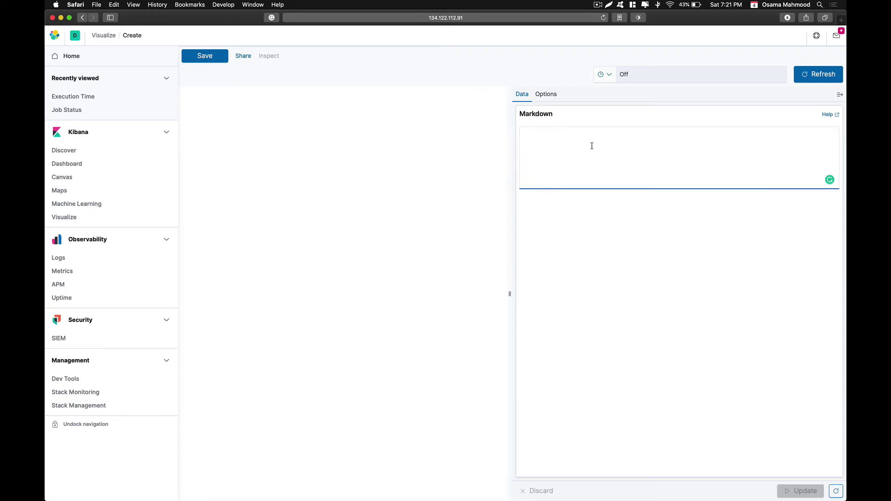
type("JO")
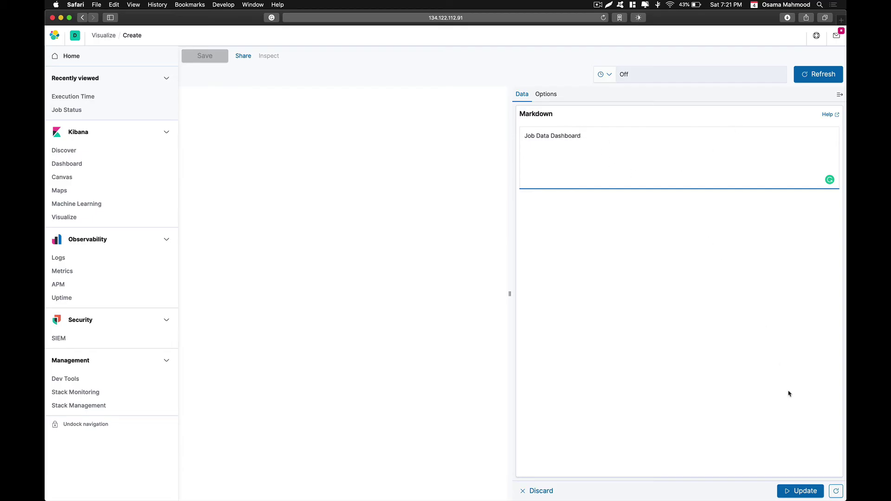
left_click(802, 491)
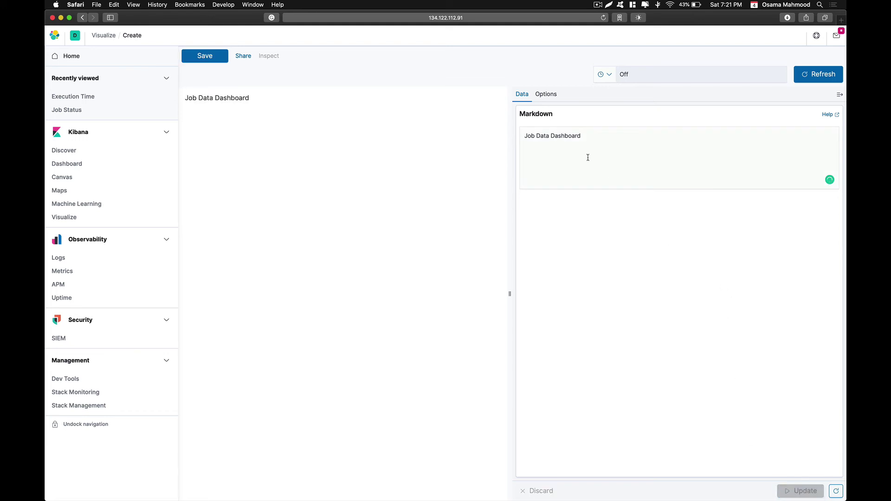
- Set the Markdown text's base font size to 19 points and update the visualization
left_click(546, 94)
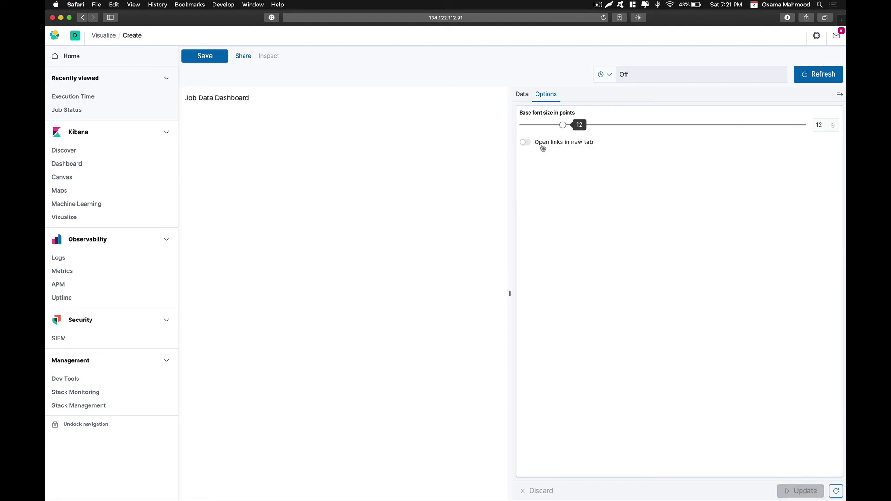
left_click_drag(563, 126, 632, 125)
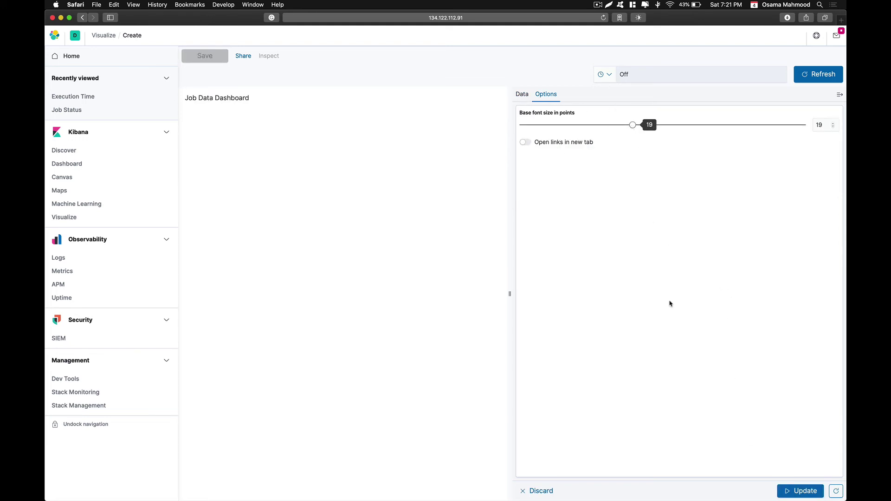
left_click(798, 491)
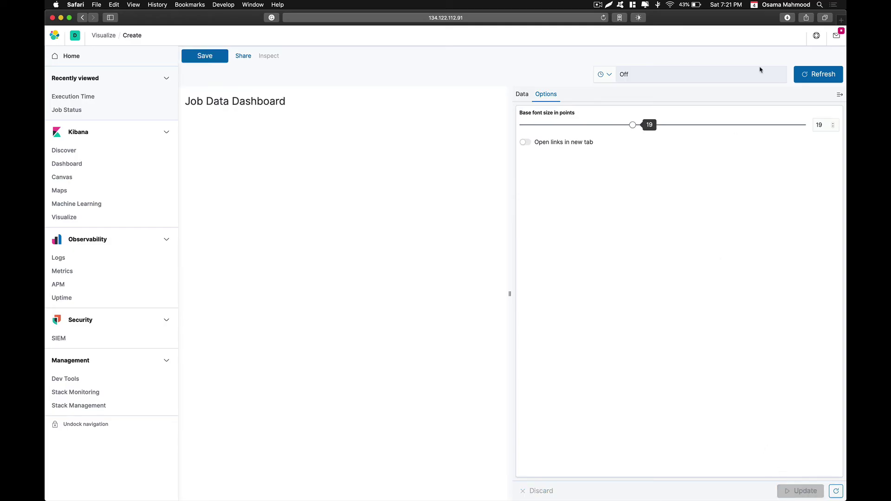
- Increase the Markdown text's base font size to 24 points and save the visualization with the title "Dashboard title"
left_click_drag(633, 125, 683, 126)
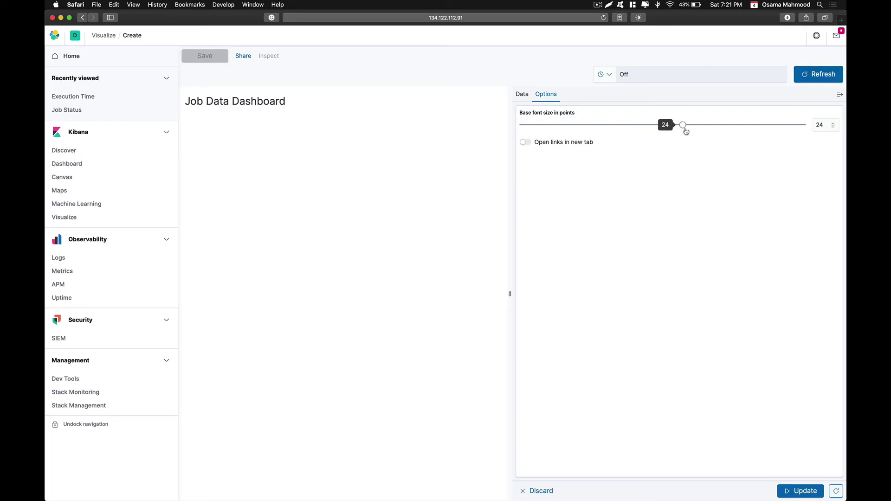
left_click(787, 484)
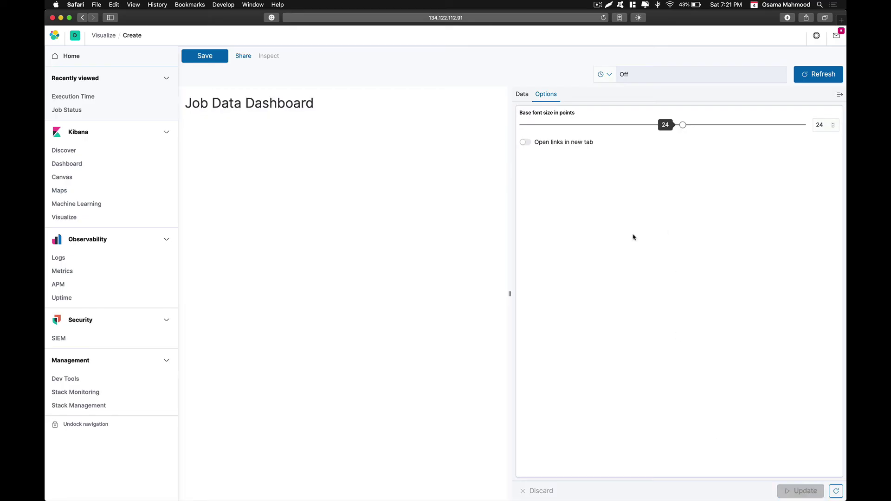
left_click(216, 61)
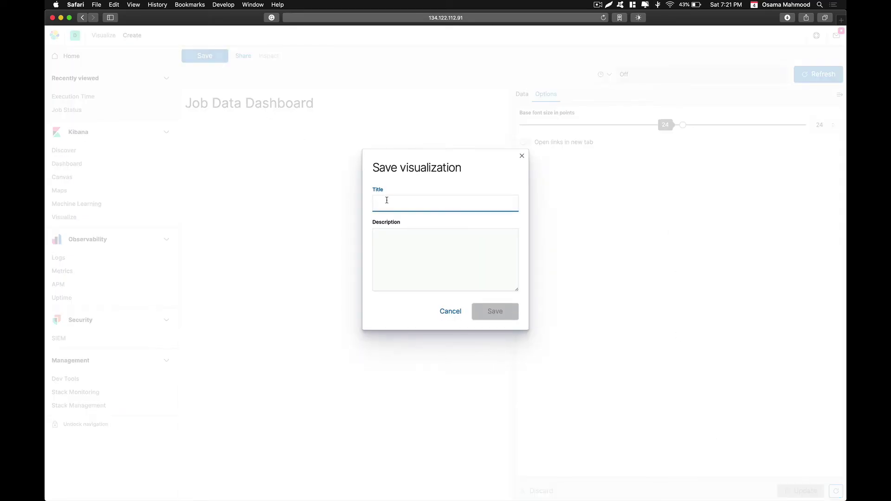
type("Dashboard title")
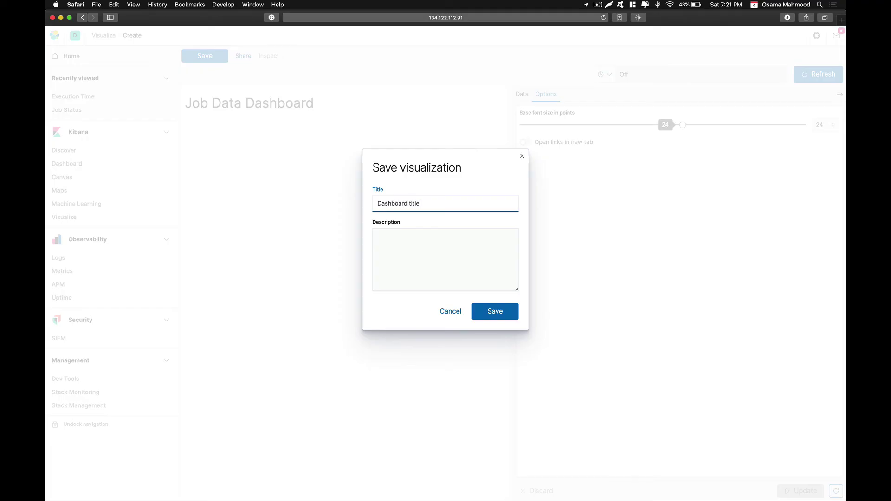
left_click(500, 305)
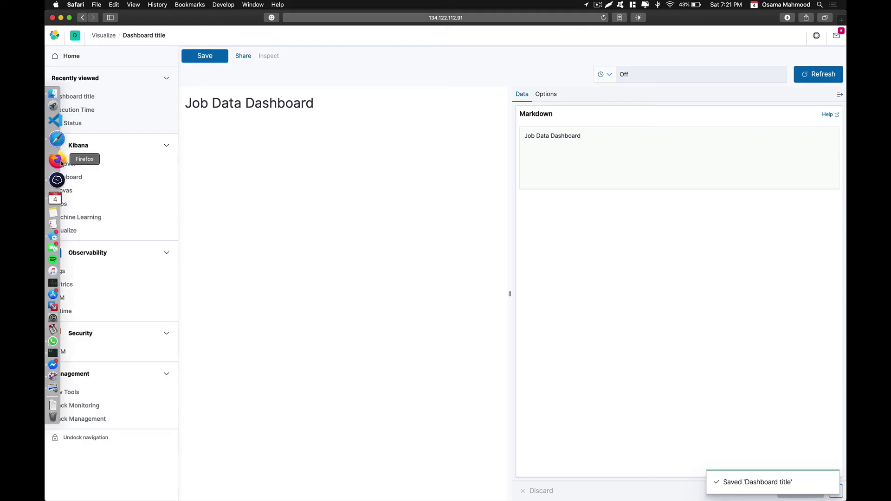
- Create a new empty dashboard from the Dashboards page
left_click(86, 166)
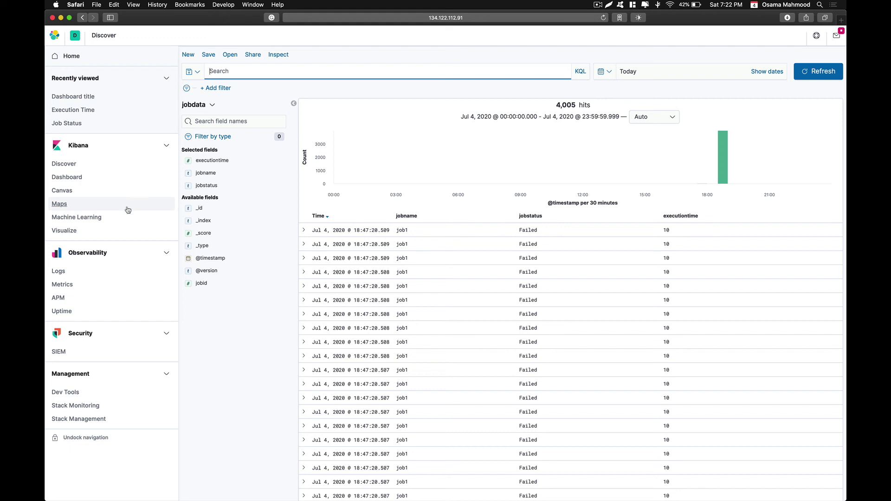
left_click(80, 183)
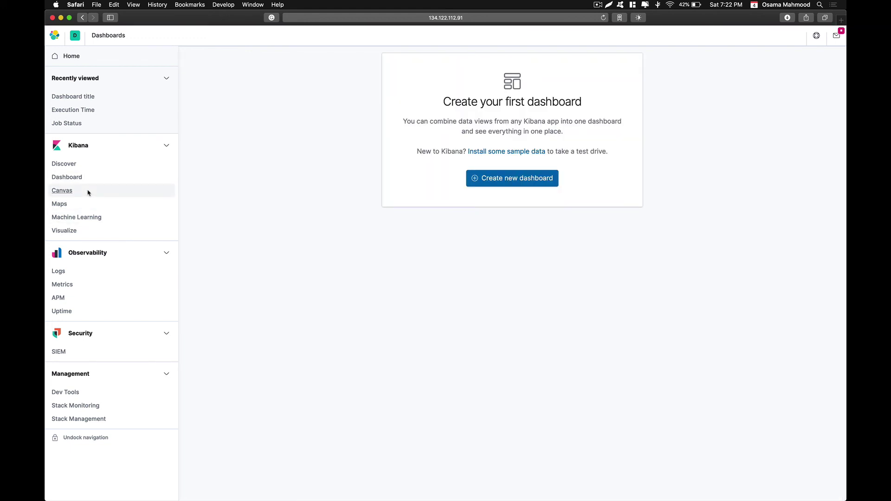
left_click(520, 180)
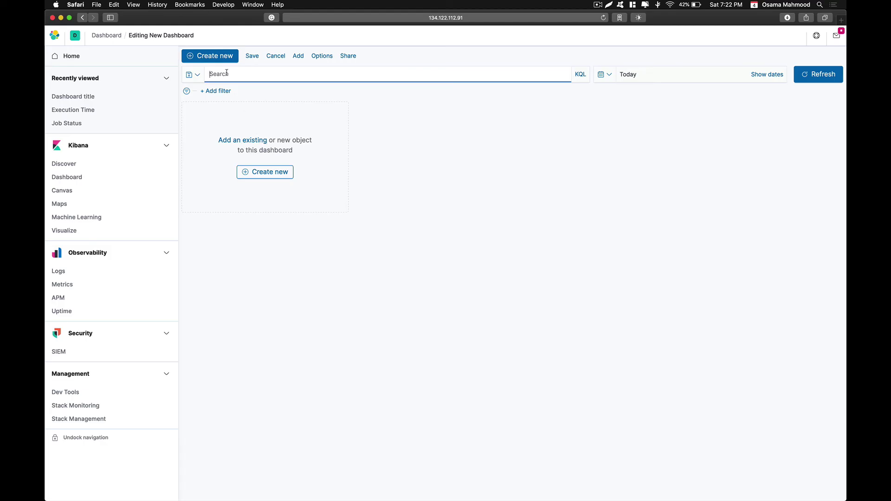
left_click(209, 55)
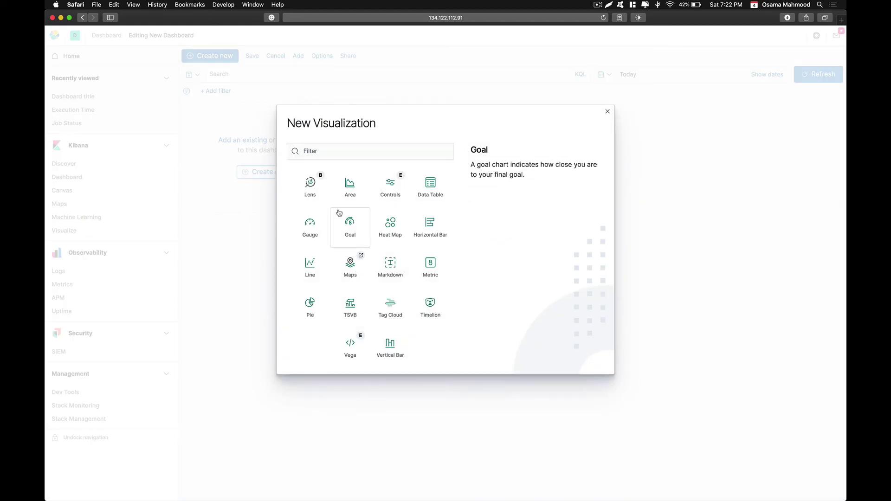
left_click(607, 111)
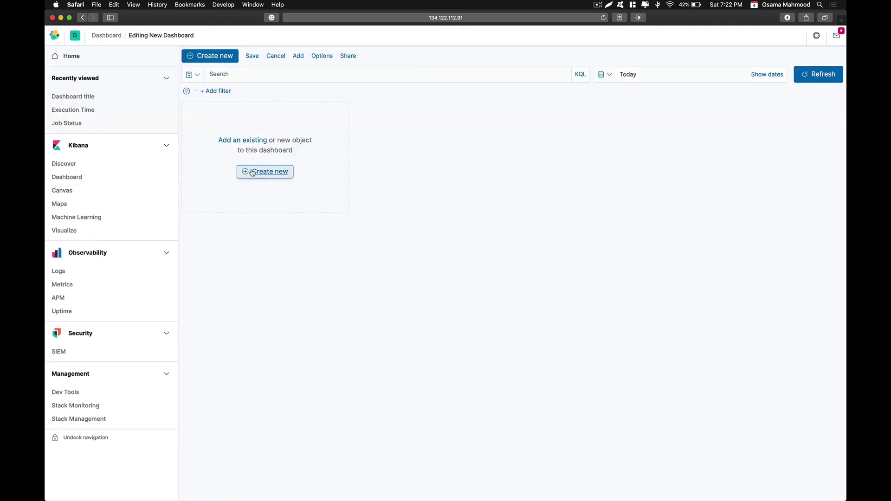
- Add the existing Job Status, Execution Time and Dashboard title visualizations to the dashboard
left_click(232, 141)
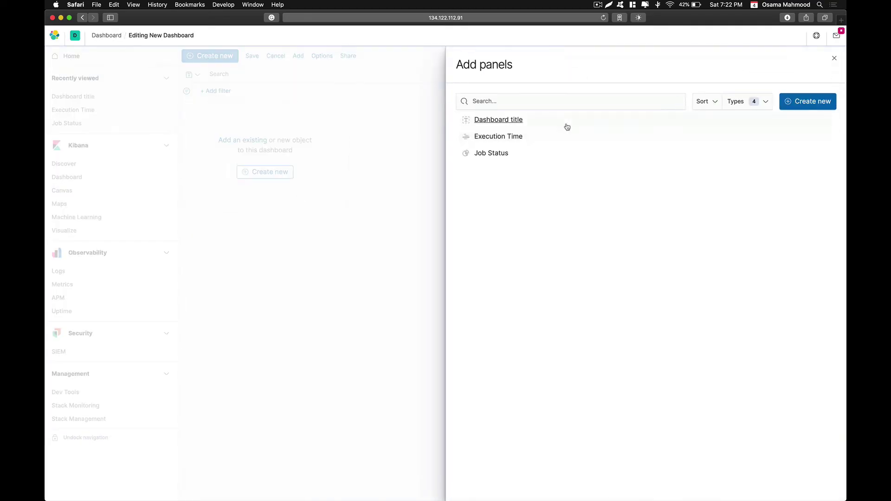
left_click(553, 152)
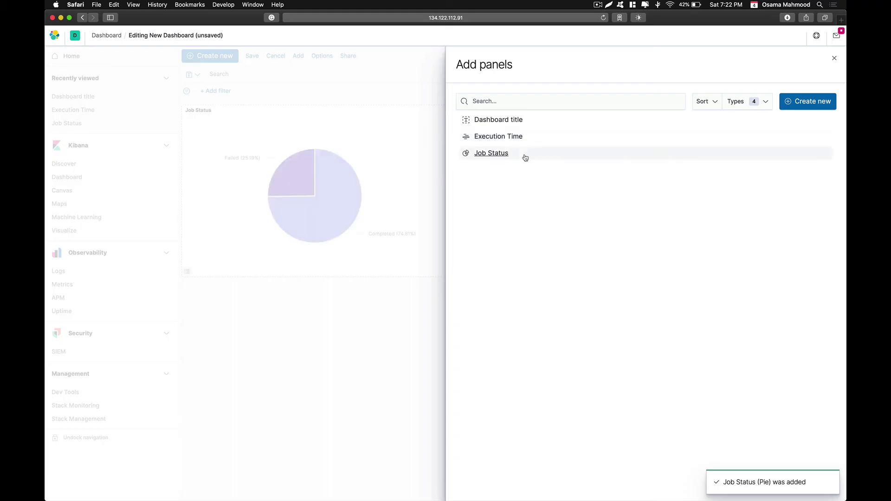
left_click(528, 139)
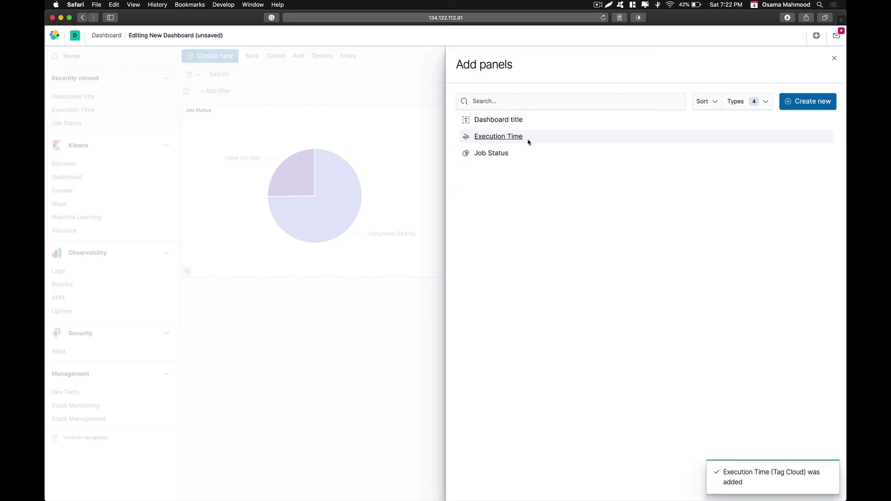
left_click(544, 122)
left_click(833, 60)
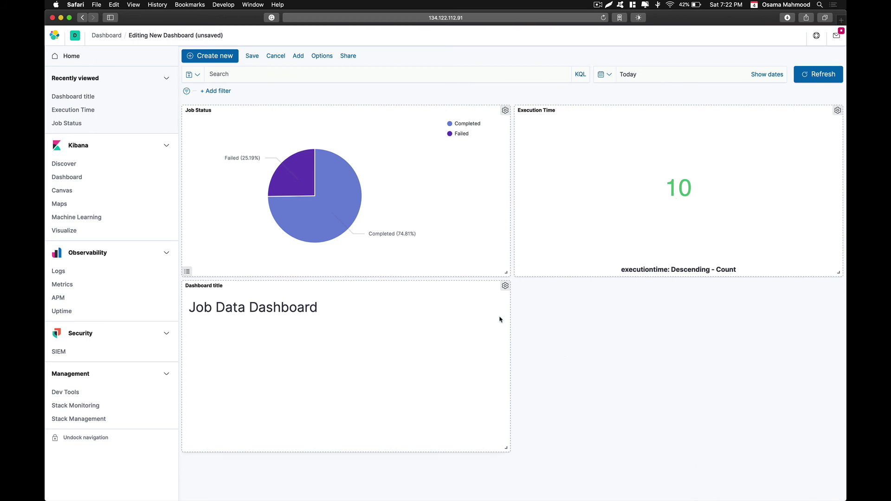
- Move the Dashboard title panel above the two charts and resize it into a short banner spanning the dashboard's full width
left_click_drag(470, 284, 486, 111)
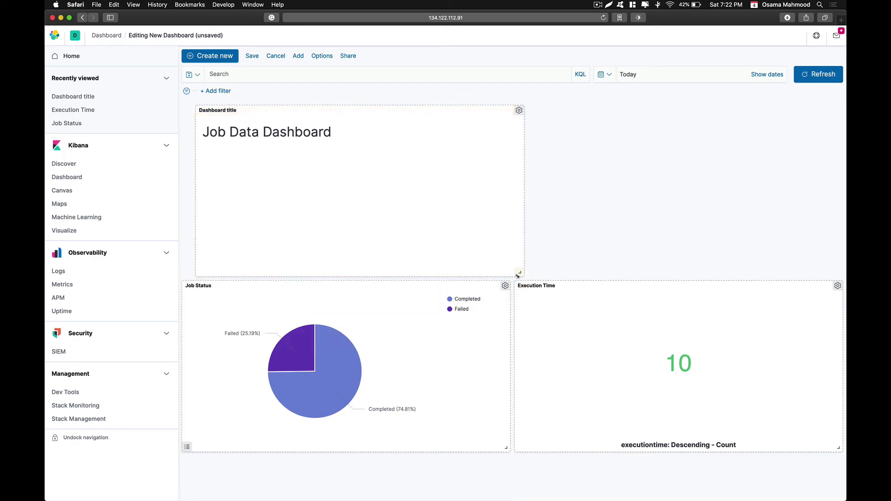
left_click_drag(518, 275, 839, 144)
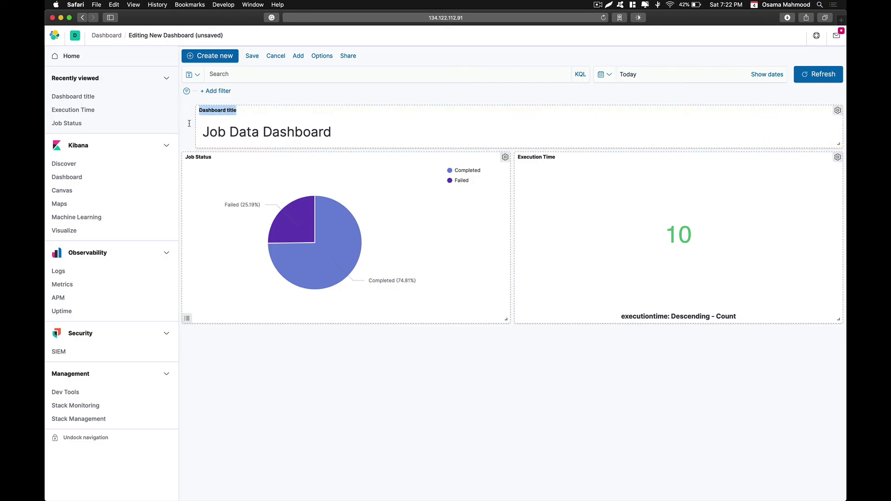
left_click_drag(263, 112, 247, 111)
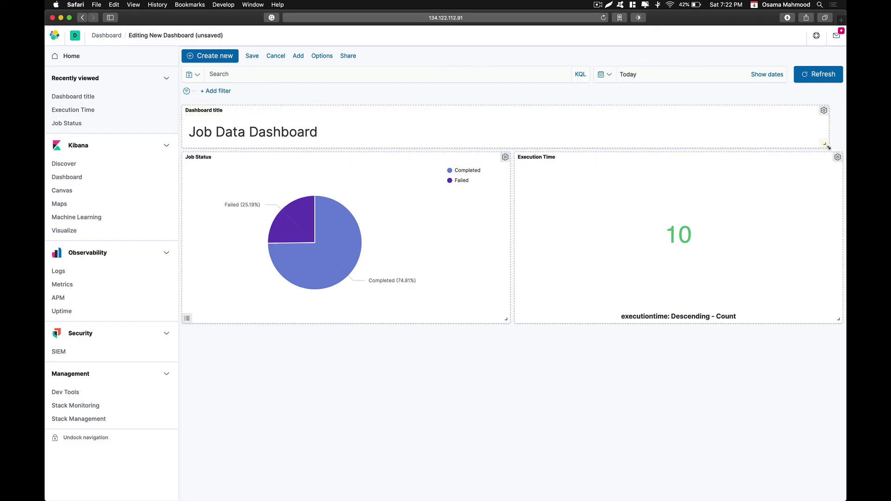
left_click_drag(828, 147, 841, 148)
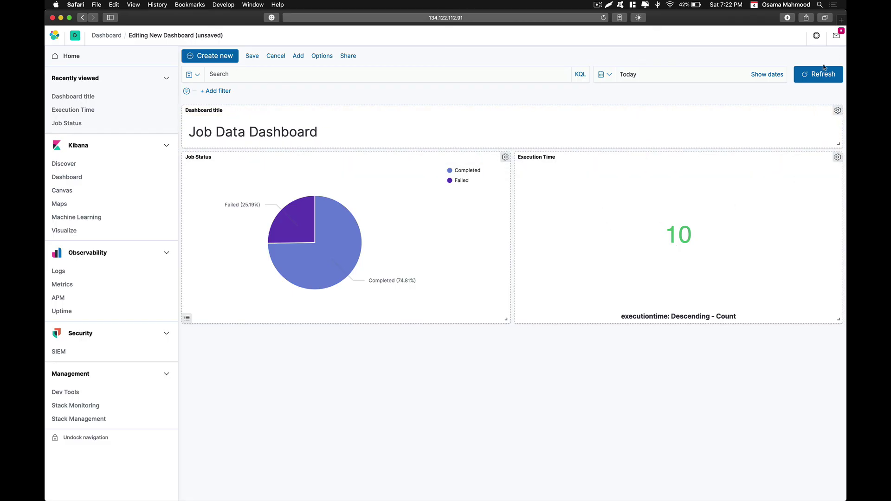
- Save the dashboard with the title "Job Status"
left_click(252, 56)
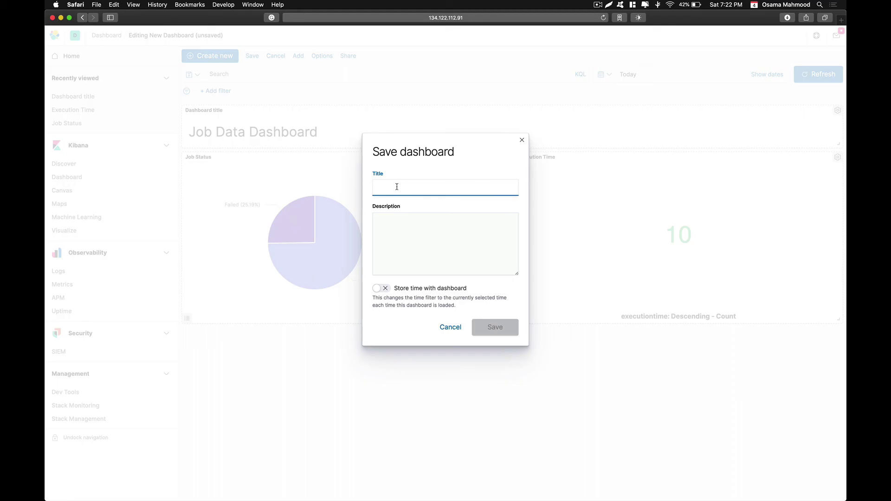
type("Job Status")
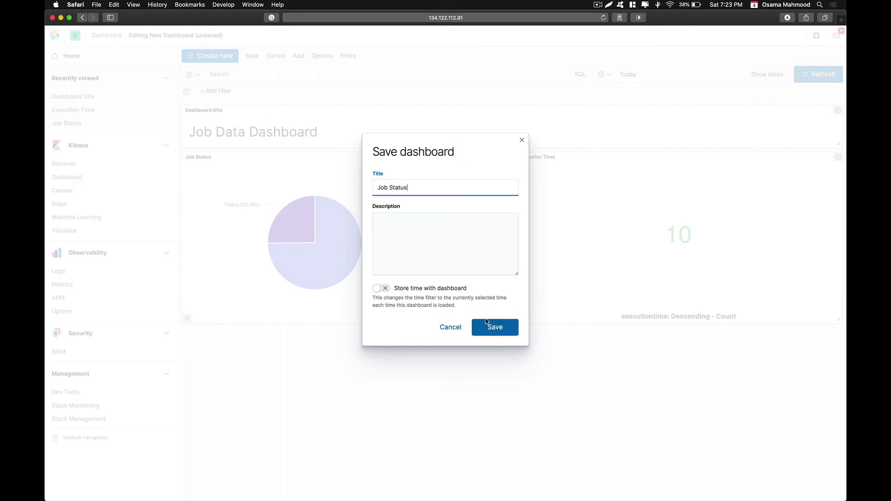
left_click(504, 322)
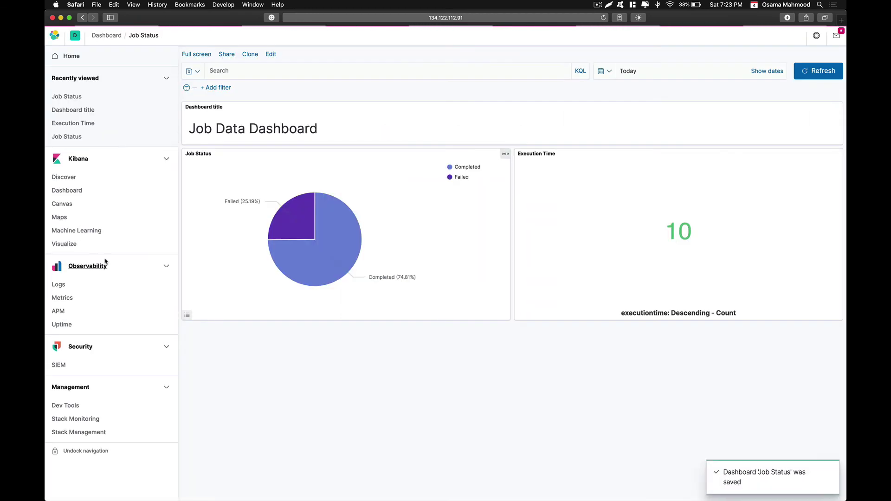
- Reopen the saved Job Status dashboard from the dashboards list and examine its panels
left_click(76, 189)
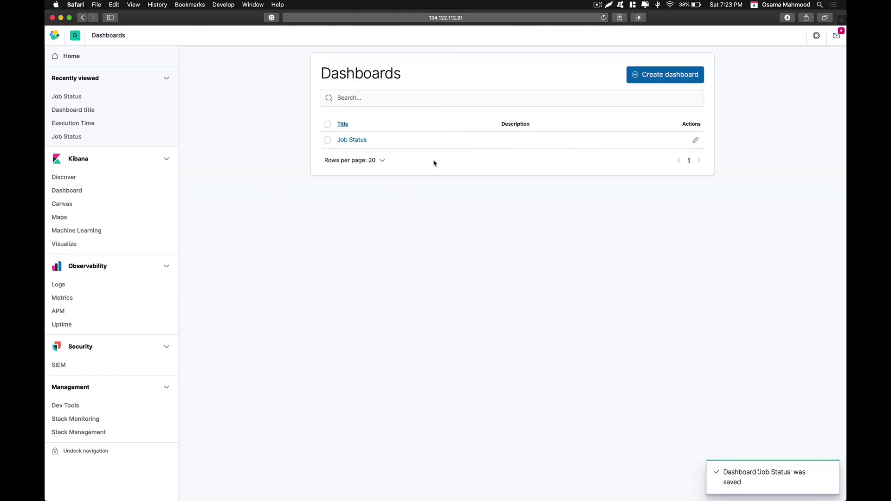
left_click(358, 143)
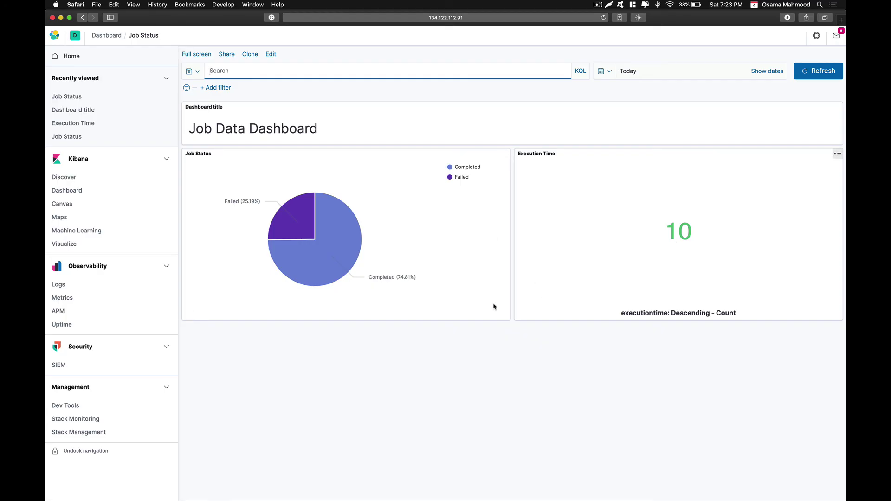
mouse_move(312, 225)
left_click(601, 5)
left_click(602, 23)
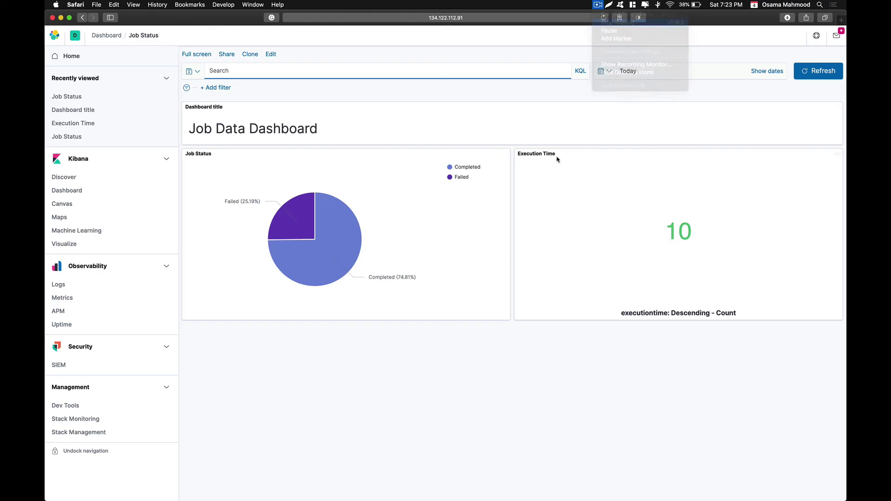